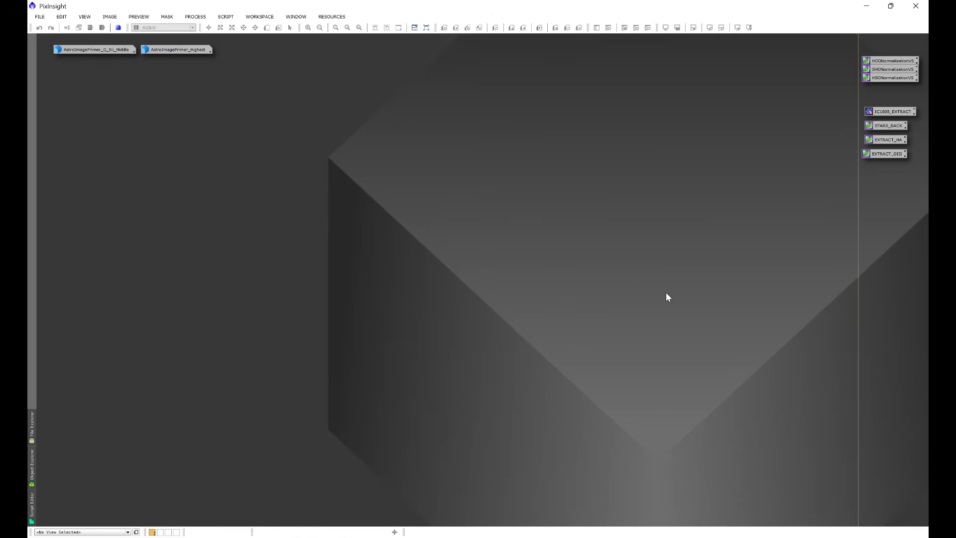
Restore the Andromeda Highest image, iconize it again, and open the G_Sii_Middle Horsehead image.
{"action": "double_click", "coordinate": [192, 50]}
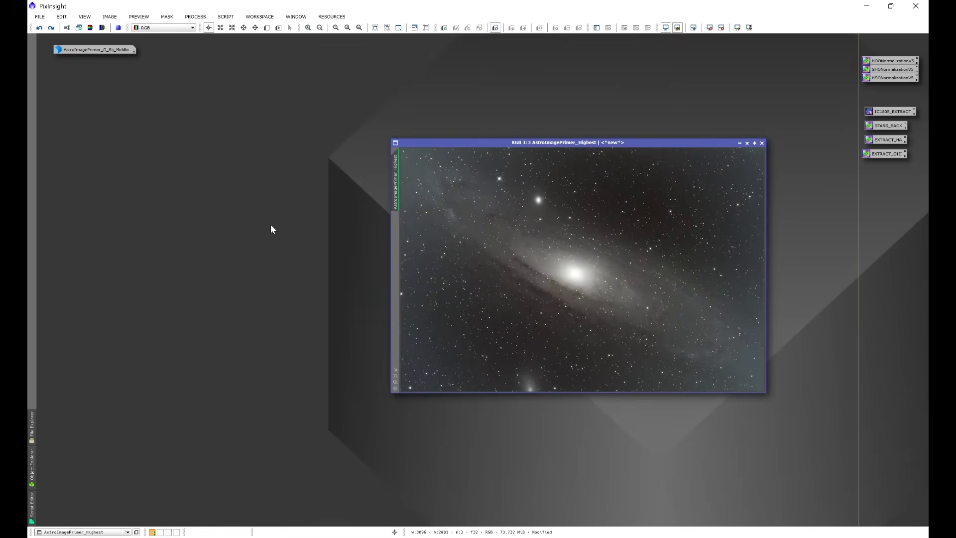
{"action": "left_click", "coordinate": [739, 143]}
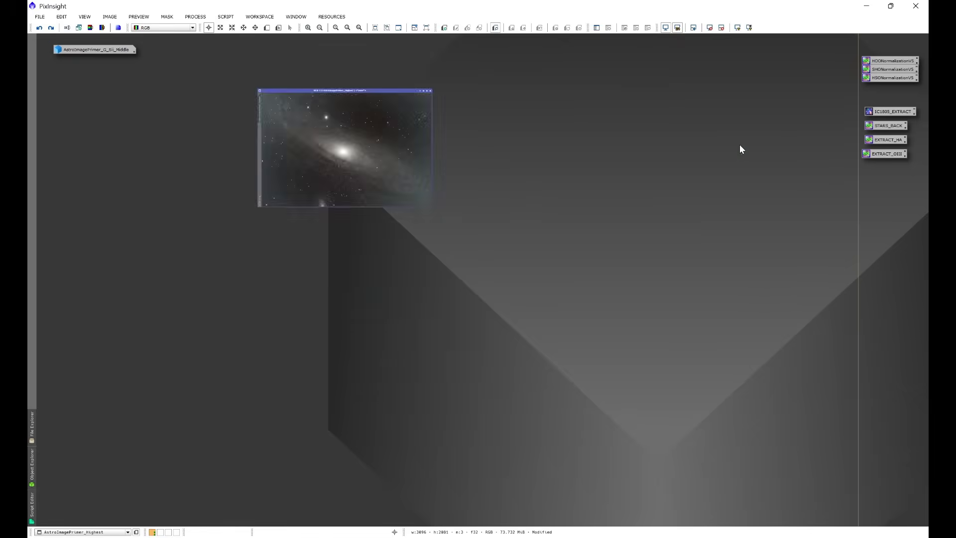
{"action": "double_click", "coordinate": [119, 50]}
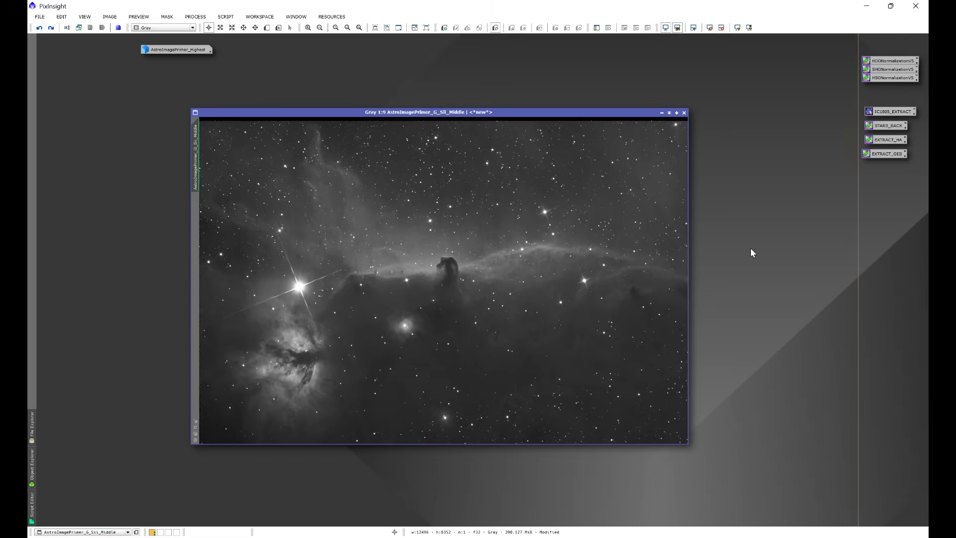
Run the SetiAstro Automatic DBE script on the AstroImagePrimer_G_Sii_Middle Horsehead image.
{"action": "left_click", "coordinate": [226, 16]}
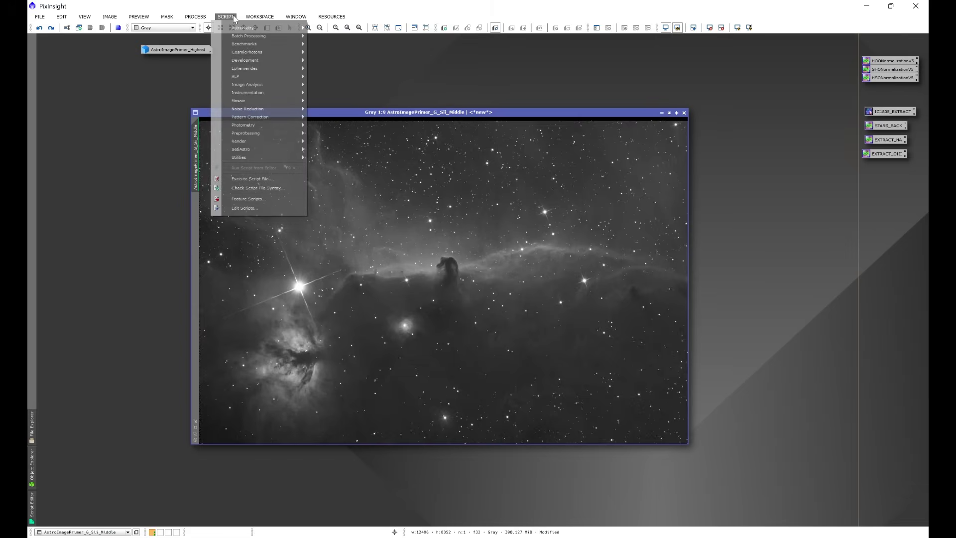
{"action": "mouse_move", "coordinate": [250, 148]}
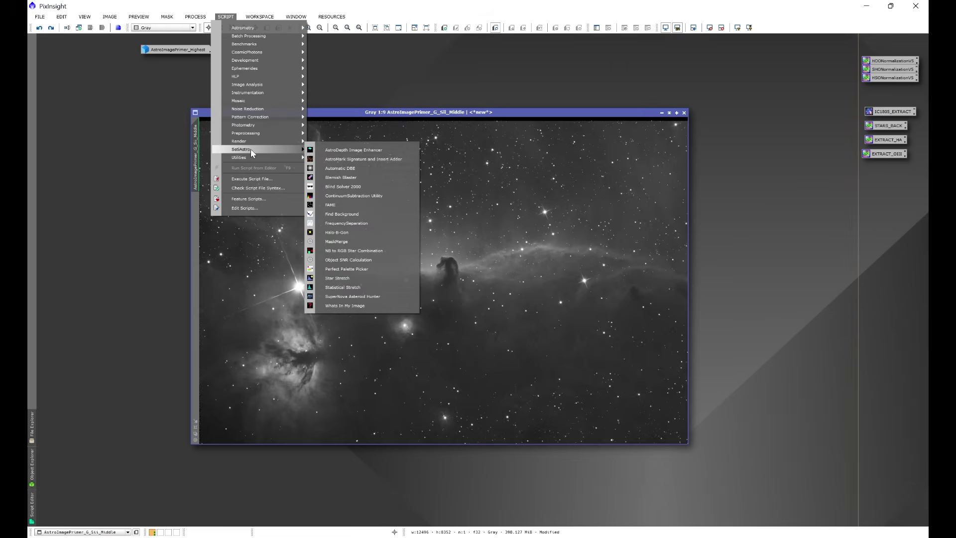
{"action": "left_click", "coordinate": [346, 164]}
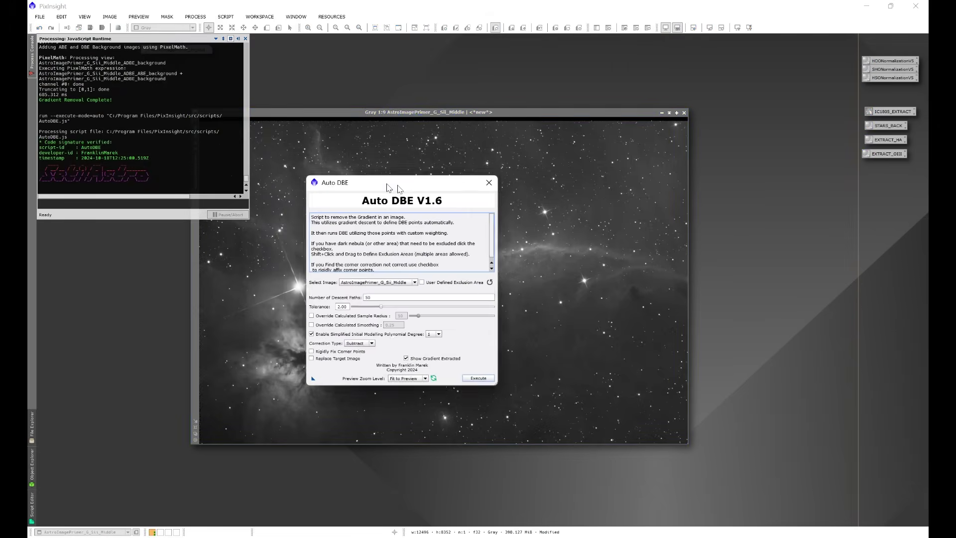
{"action": "left_click", "coordinate": [800, 369]}
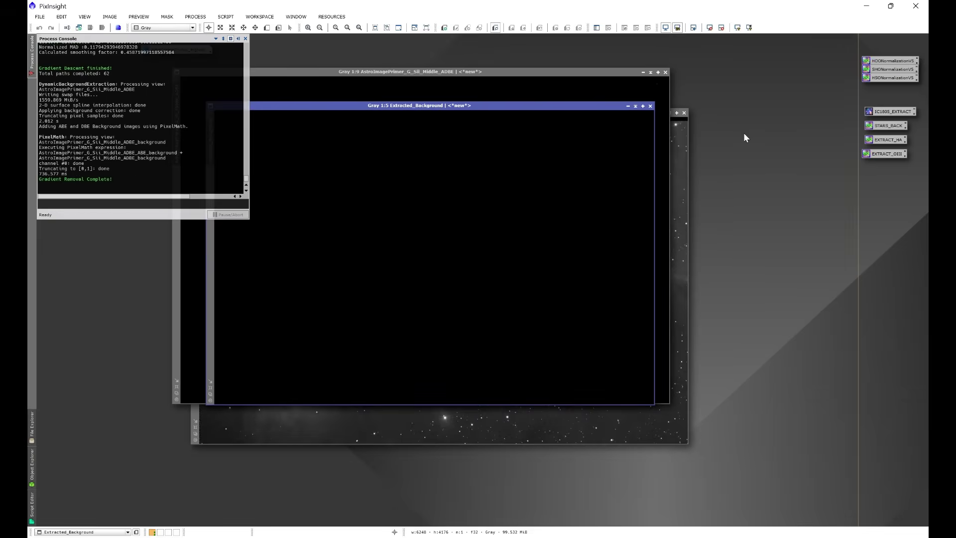
Auto-stretch Extracted_Background and park its icon top right, then auto-stretch the ADBE image.
{"action": "left_click", "coordinate": [245, 38]}
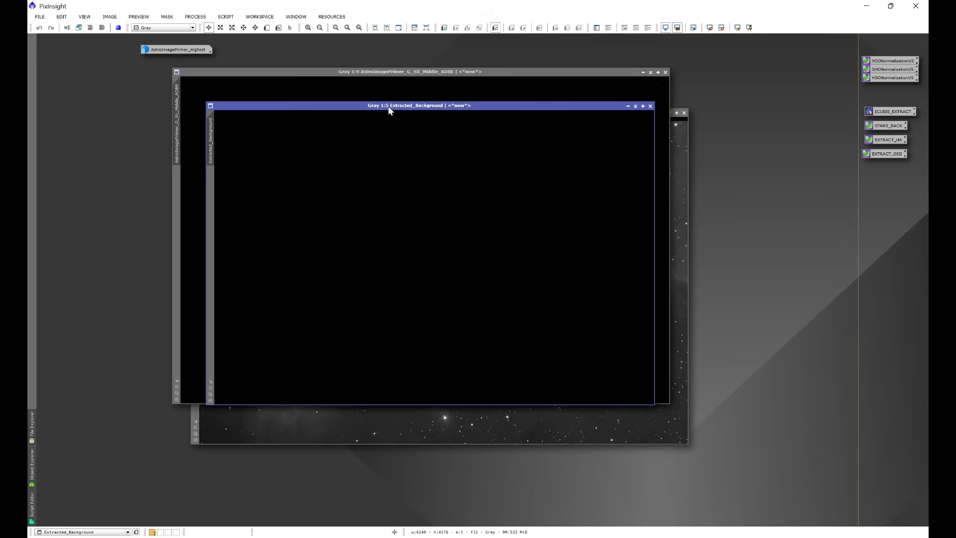
{"action": "left_click_drag", "start_coordinate": [388, 106], "coordinate": [403, 128]}
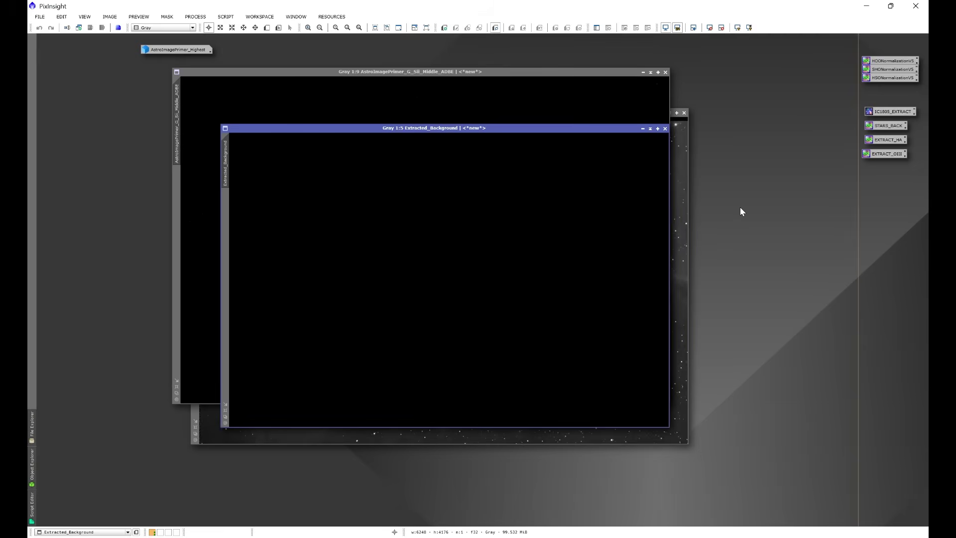
{"action": "key", "text": "ctrl+a"}
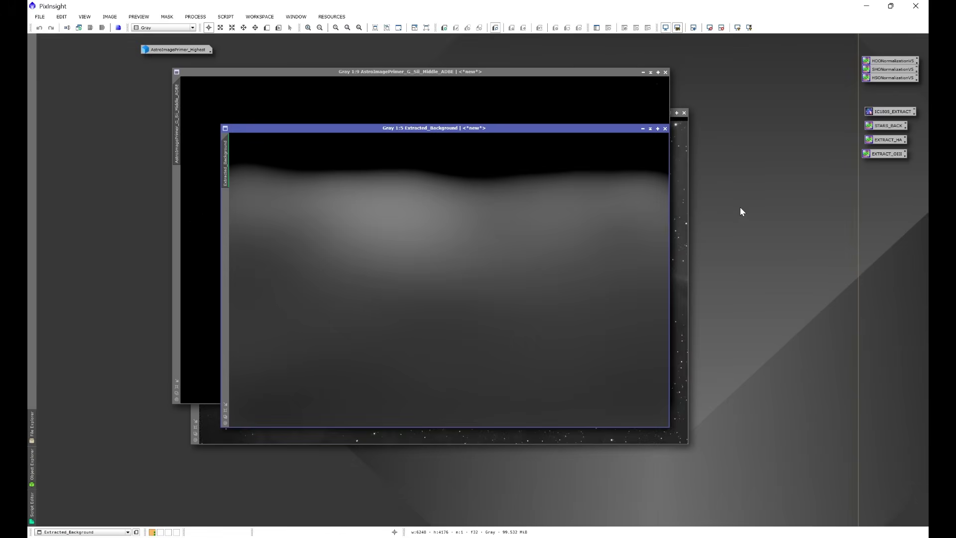
{"action": "left_click", "coordinate": [643, 128]}
{"action": "left_click_drag", "start_coordinate": [479, 283], "coordinate": [754, 68]}
{"action": "left_click_drag", "start_coordinate": [555, 71], "coordinate": [574, 114]}
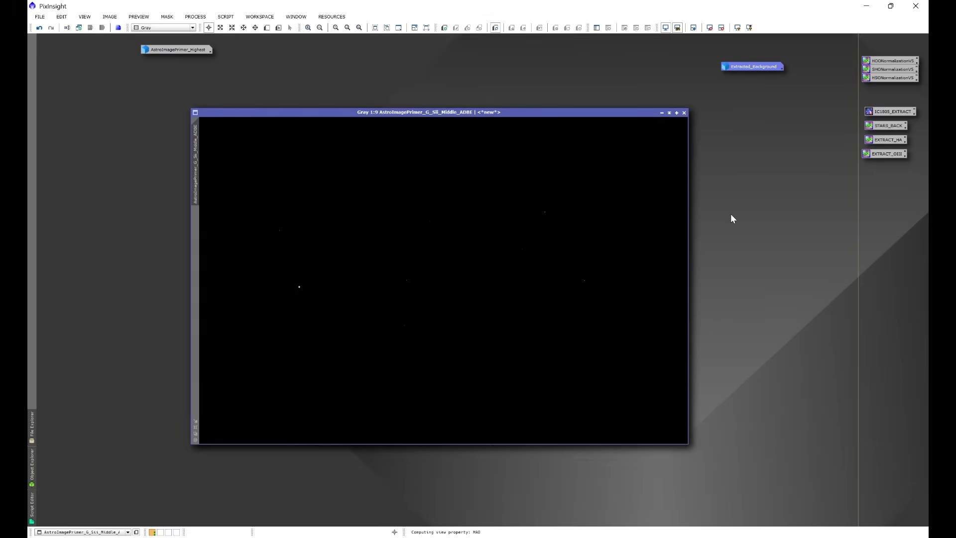
{"action": "key", "text": "ctrl+a"}
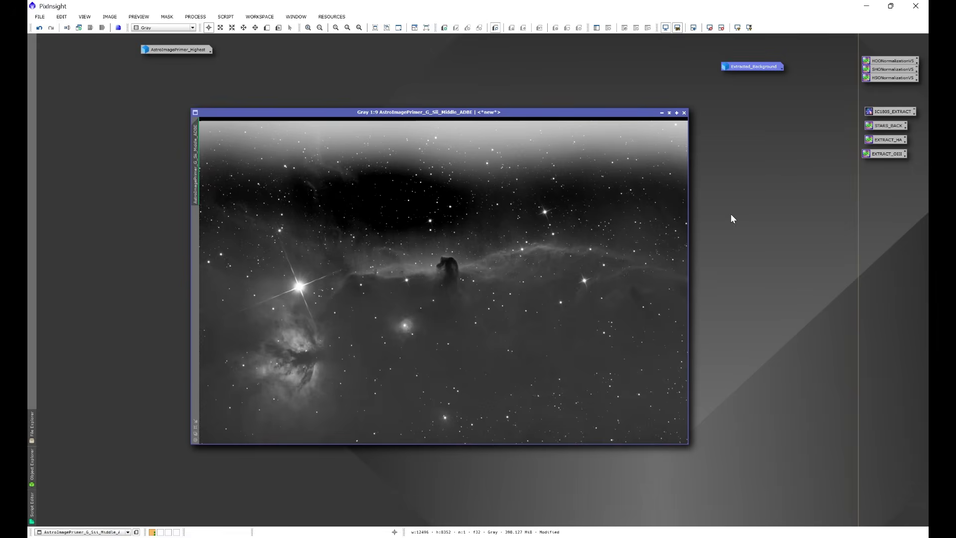
Show the ADBE image's history in History Explorer and reopen its DynamicBackgroundExtraction step.
{"action": "left_click", "coordinate": [84, 17]}
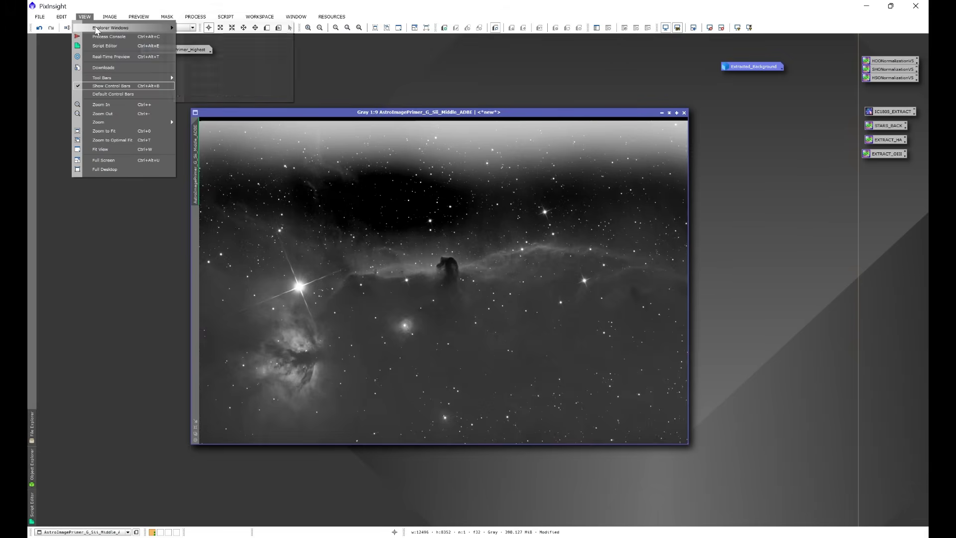
{"action": "mouse_move", "coordinate": [99, 29]}
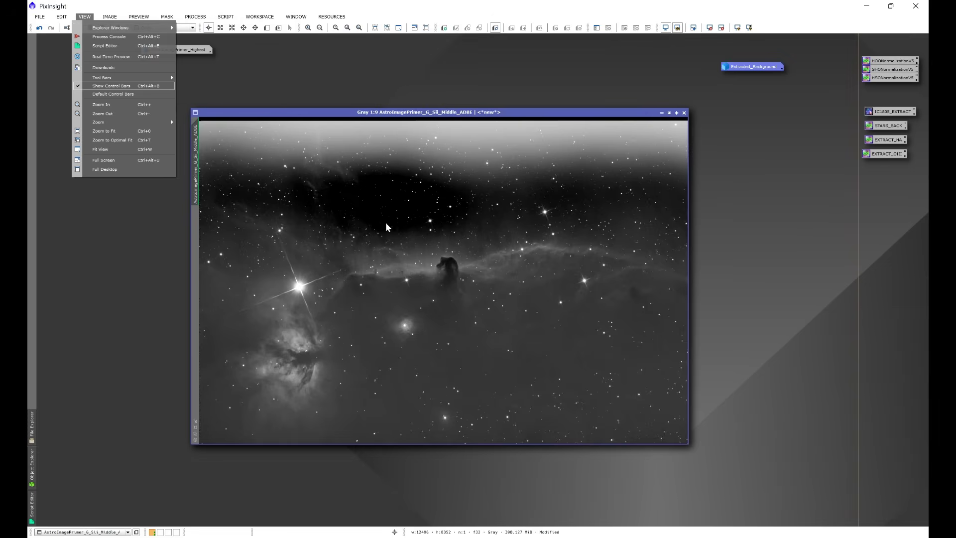
{"action": "mouse_move", "coordinate": [150, 28]}
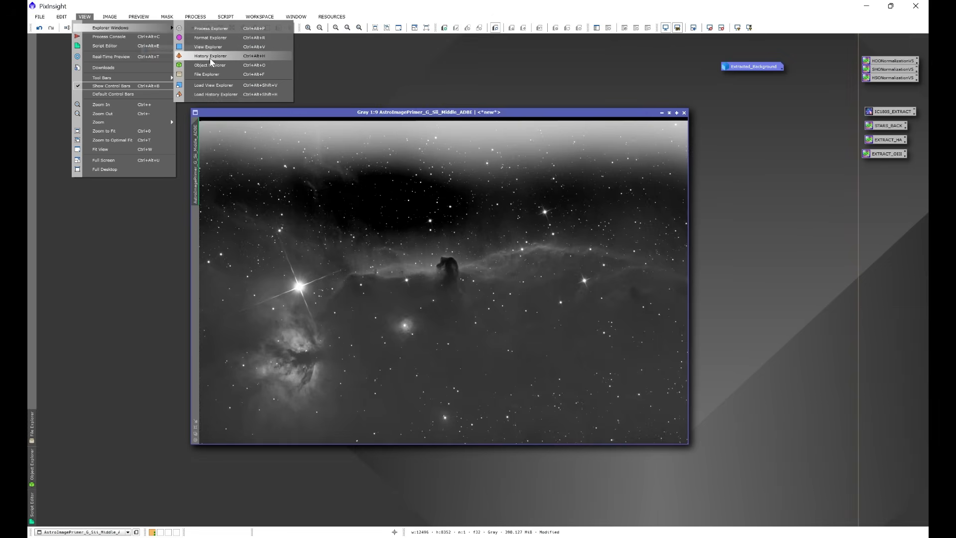
{"action": "left_click", "coordinate": [211, 57]}
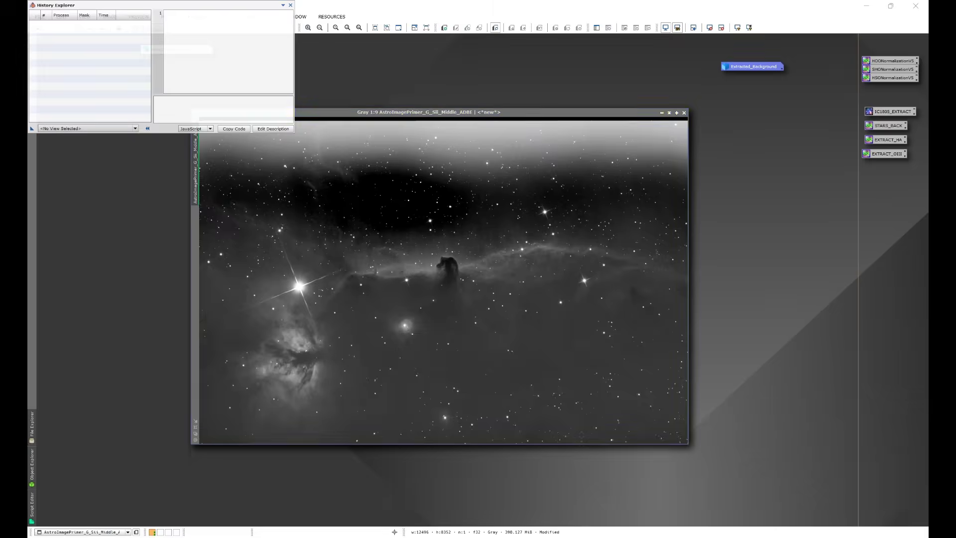
{"action": "left_click", "coordinate": [89, 129]}
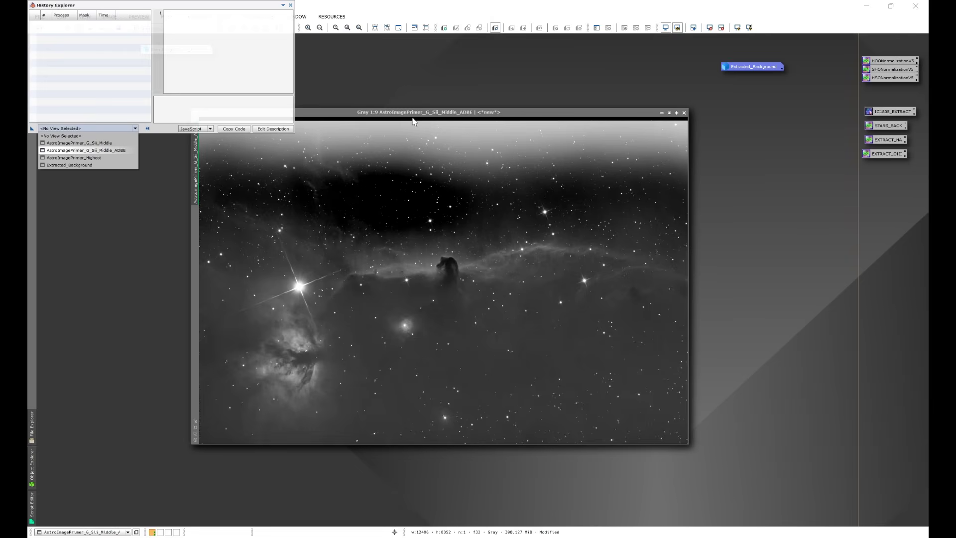
{"action": "left_click", "coordinate": [130, 150]}
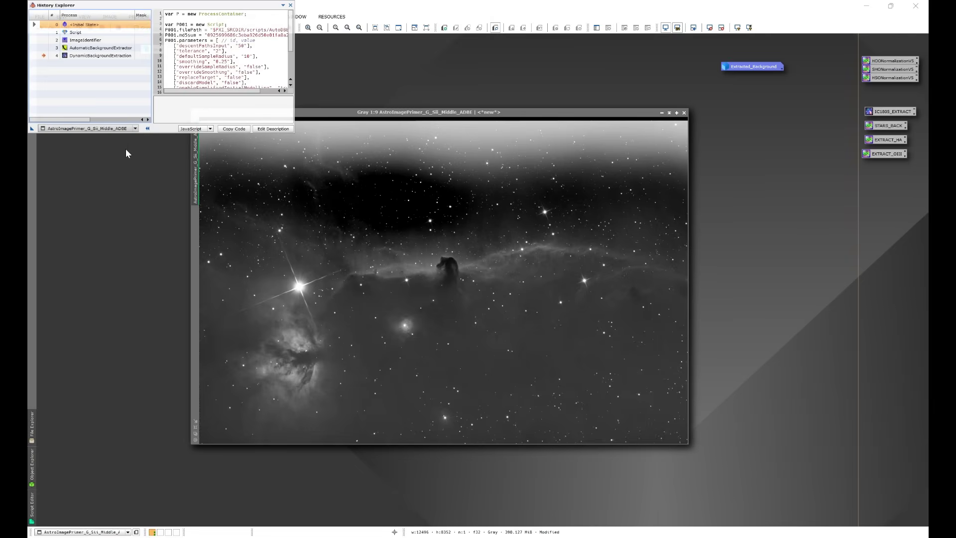
{"action": "double_click", "coordinate": [72, 56]}
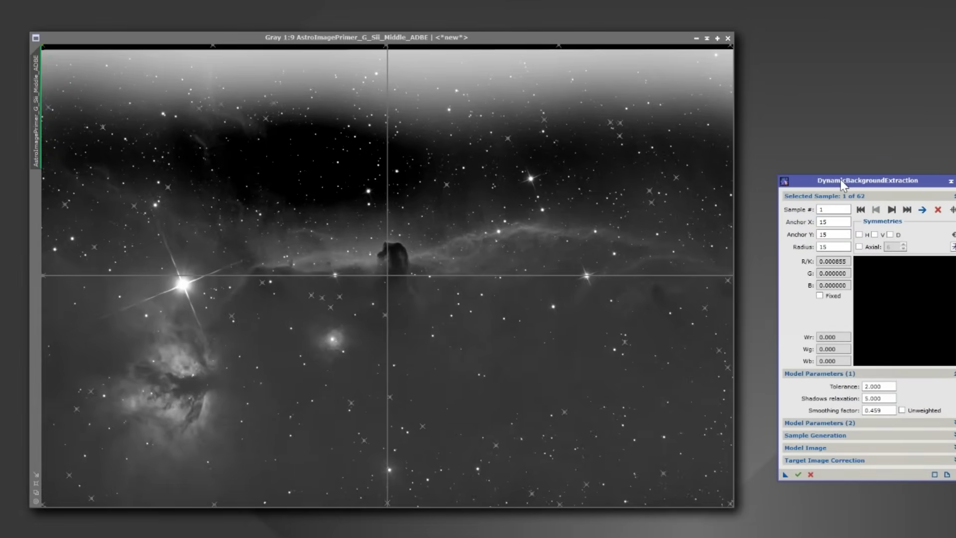
Move the DynamicBackgroundExtraction panel aside to reveal the 62 Auto DBE samples.
{"action": "left_click_drag", "start_coordinate": [827, 187], "coordinate": [812, 135]}
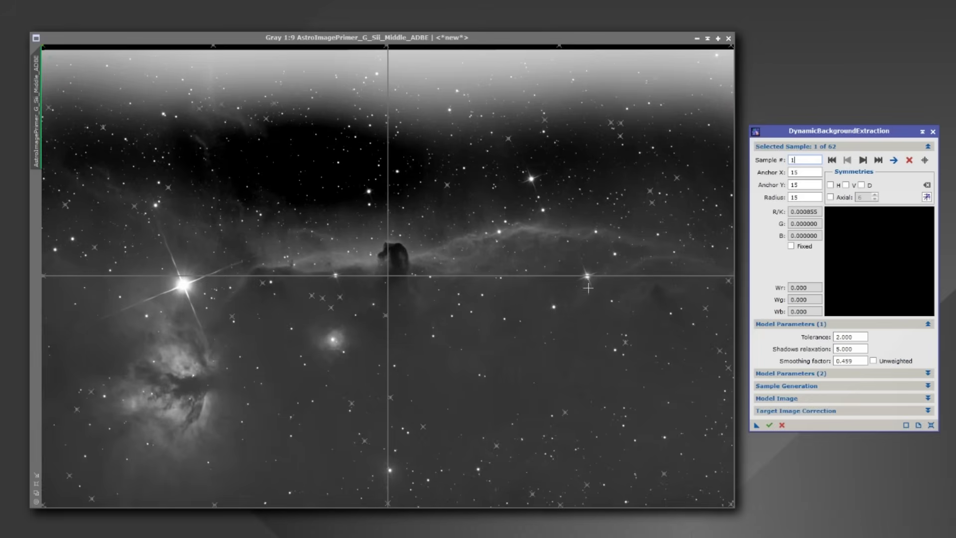
Review the DBE samples on the ADBE image, then cancel and close the DBE session.
{"action": "scroll", "coordinate": [559, 89], "scroll_direction": "up", "scroll_amount": 8}
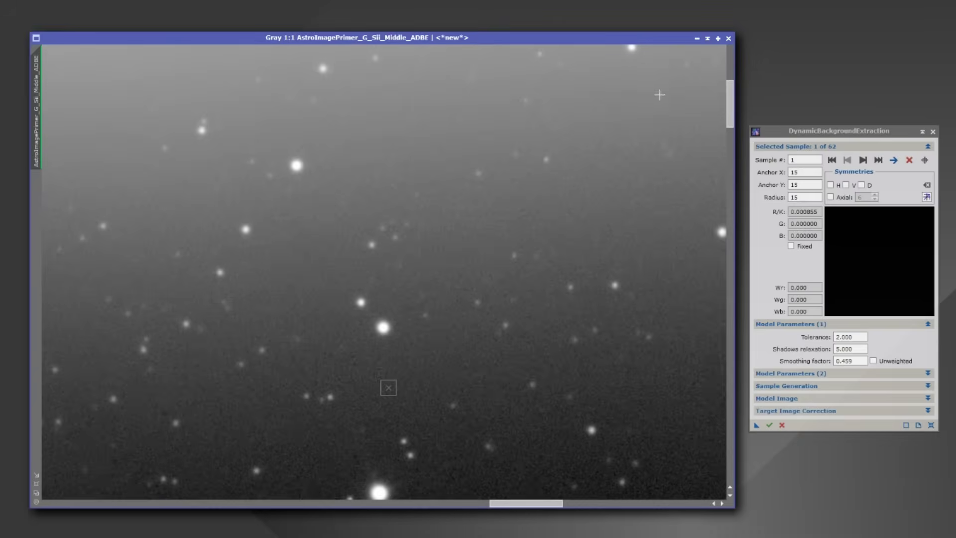
{"action": "left_click_drag", "start_coordinate": [730, 103], "coordinate": [730, 65]}
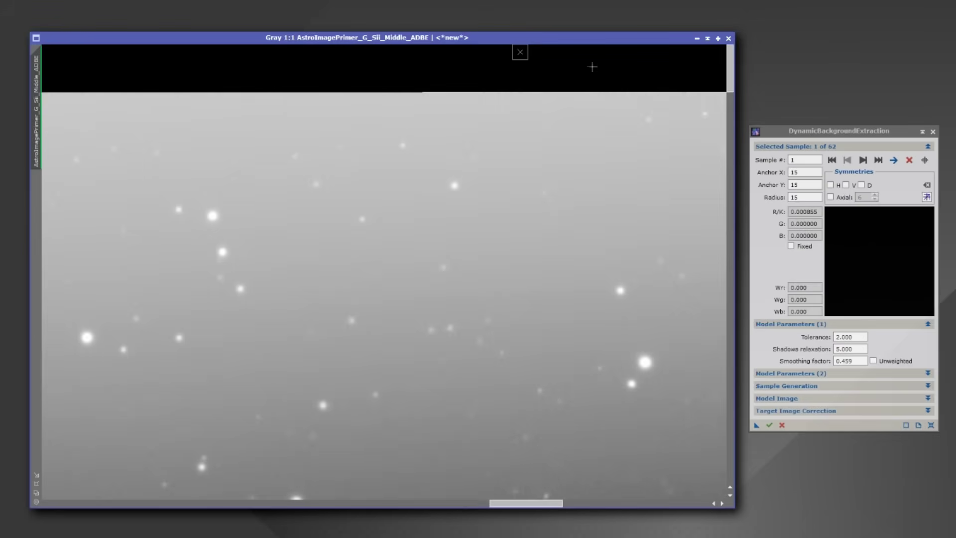
{"action": "mouse_move", "coordinate": [553, 504]}
{"action": "left_mouse_down"}
{"action": "mouse_move", "coordinate": [249, 494]}
{"action": "mouse_move", "coordinate": [104, 477]}
{"action": "mouse_move", "coordinate": [65, 491]}
{"action": "mouse_move", "coordinate": [106, 509]}
{"action": "mouse_move", "coordinate": [637, 513]}
{"action": "mouse_move", "coordinate": [557, 512]}
{"action": "left_mouse_up"}
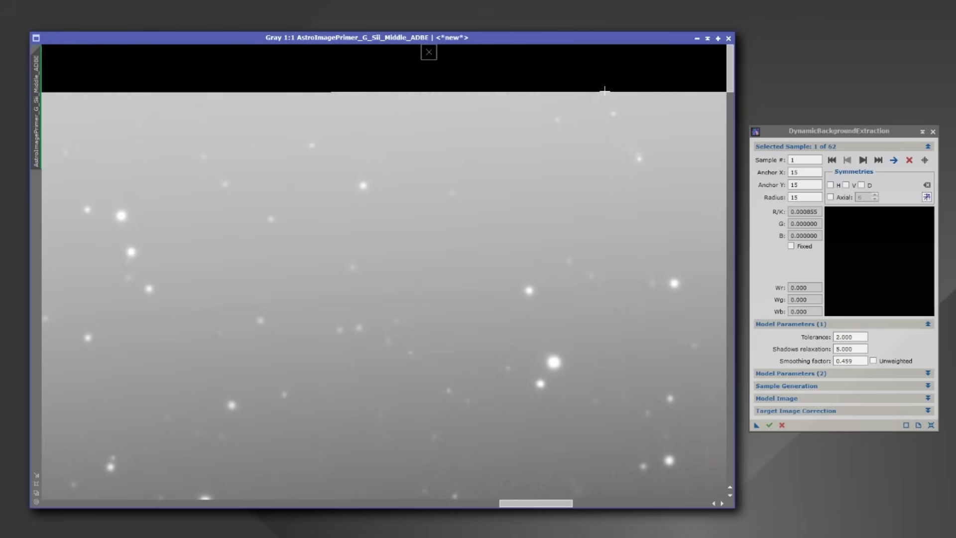
{"action": "left_click_drag", "start_coordinate": [526, 503], "coordinate": [668, 502]}
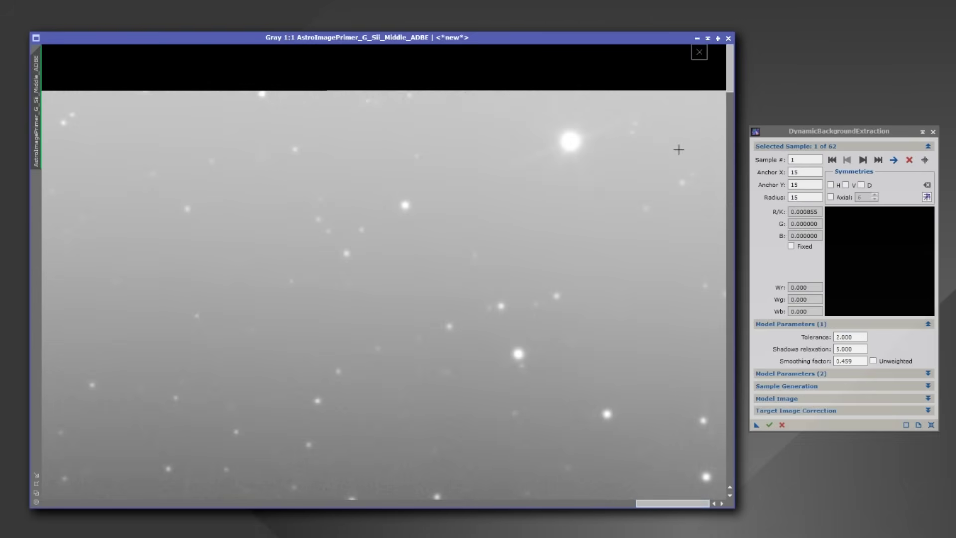
{"action": "left_click_drag", "start_coordinate": [672, 504], "coordinate": [88, 468]}
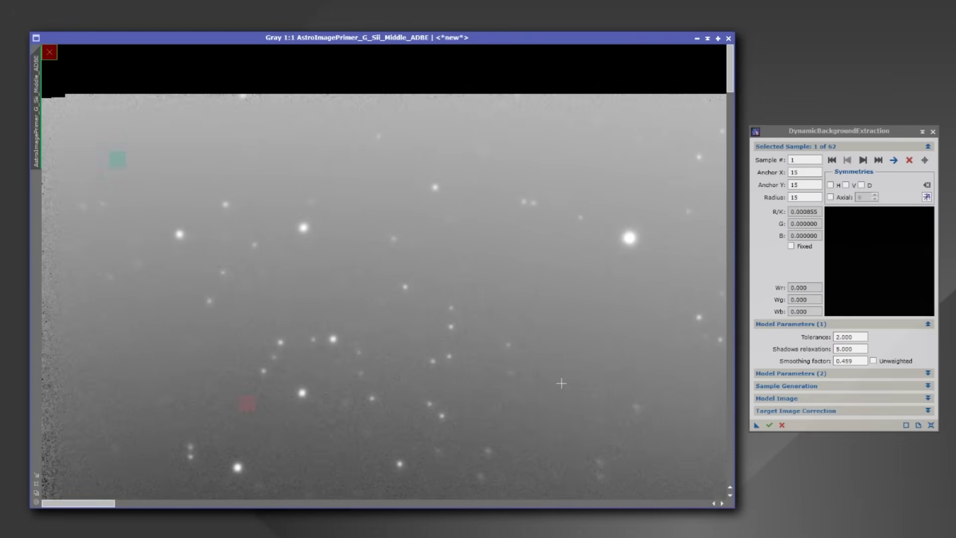
{"action": "scroll", "coordinate": [595, 285], "scroll_direction": "down", "scroll_amount": 5}
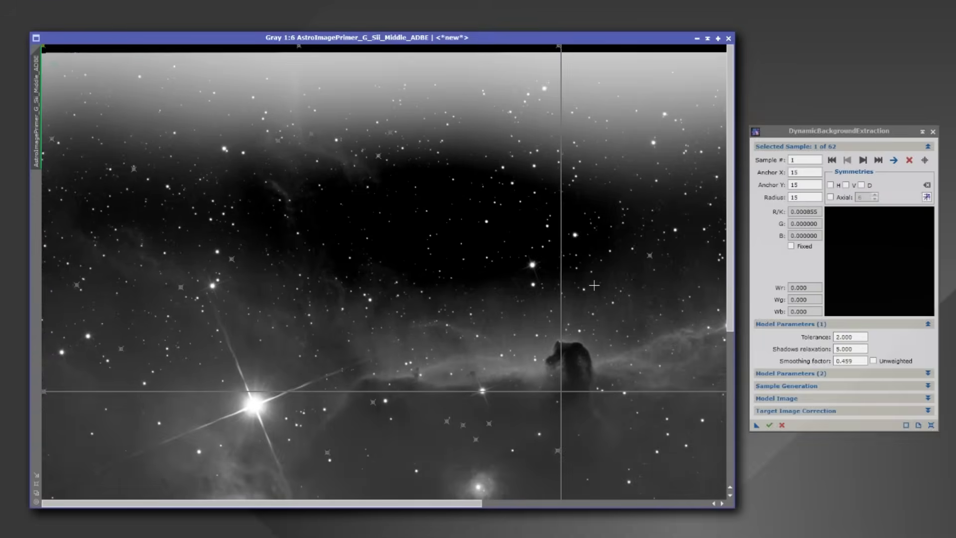
{"action": "scroll", "coordinate": [594, 285], "scroll_direction": "down", "scroll_amount": 3}
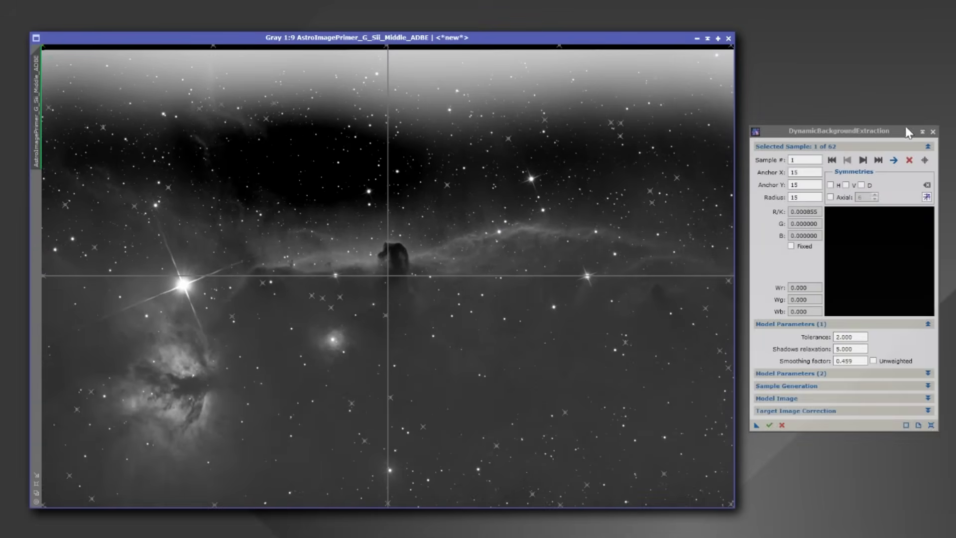
{"action": "left_click", "coordinate": [933, 132]}
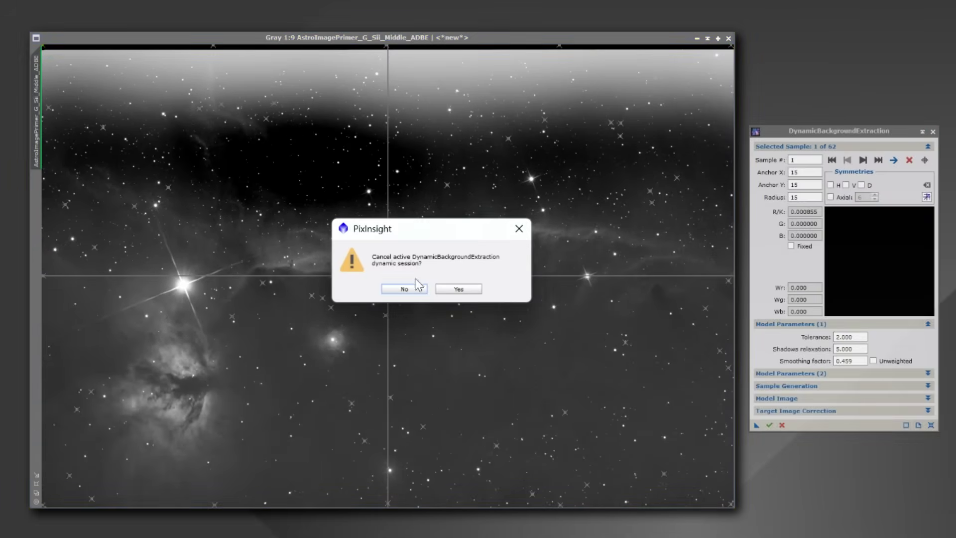
{"action": "left_click", "coordinate": [457, 287]}
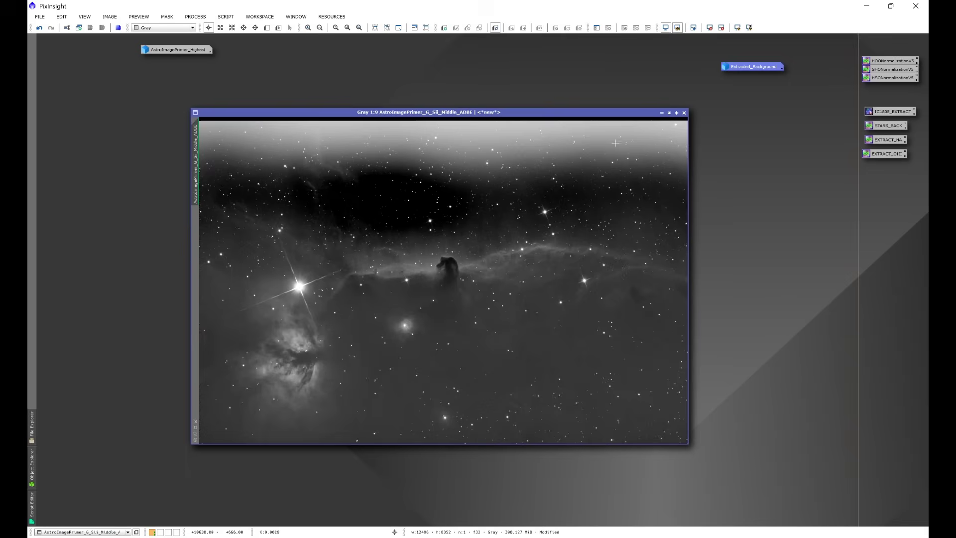
Iconize the ADBE result and draw a DynamicCrop box over the whole Middle image.
{"action": "left_click", "coordinate": [662, 113]}
{"action": "left_click_drag", "start_coordinate": [485, 281], "coordinate": [759, 80]}
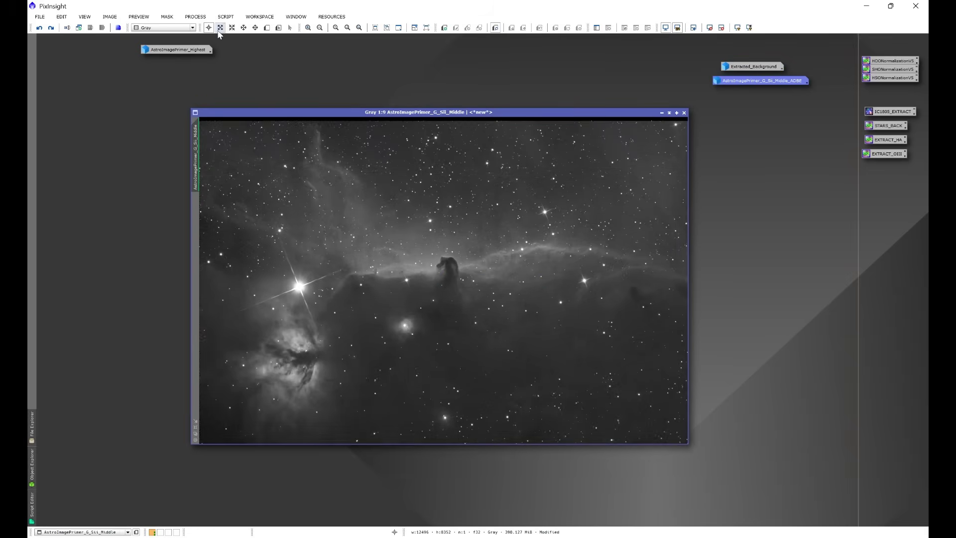
{"action": "left_click", "coordinate": [195, 16]}
{"action": "mouse_move", "coordinate": [215, 27]}
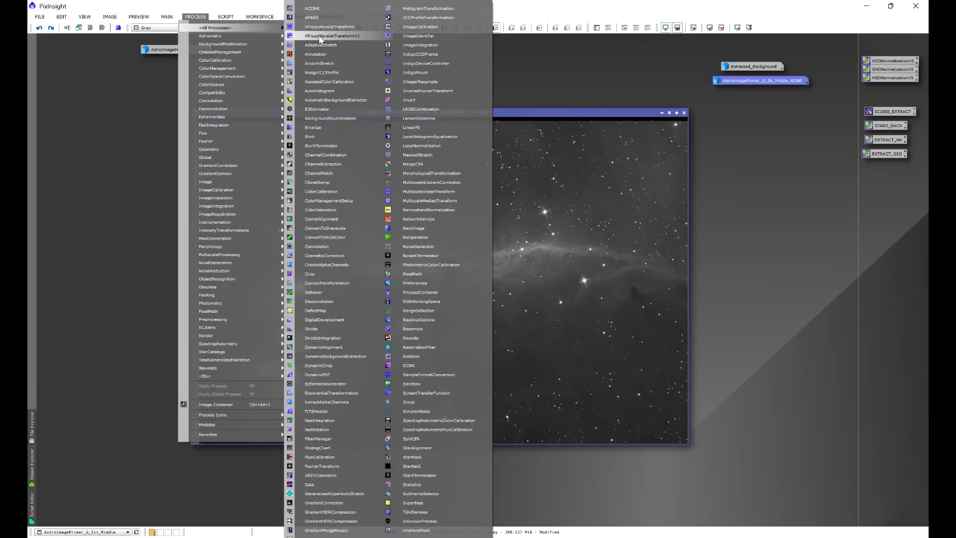
{"action": "left_click", "coordinate": [308, 365]}
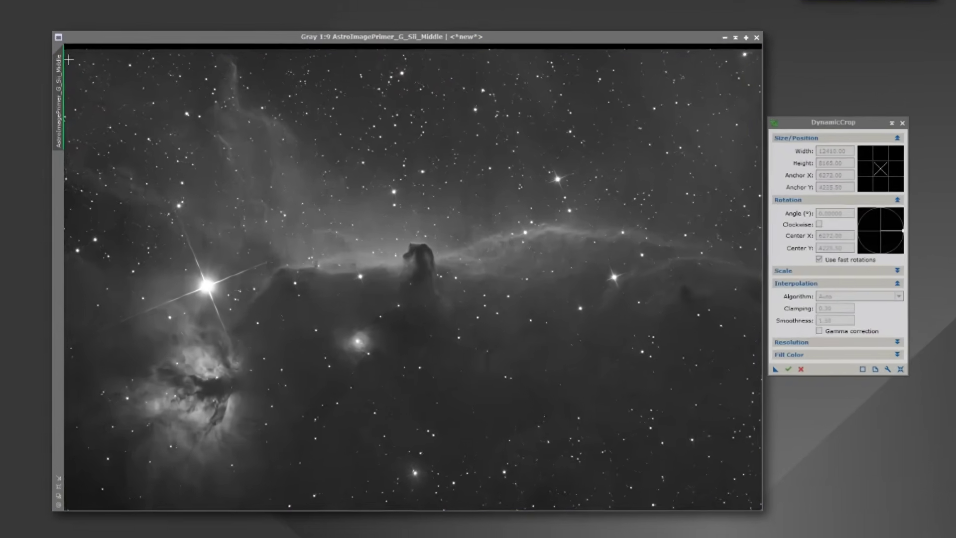
{"action": "left_click", "coordinate": [204, 127]}
{"action": "left_click_drag", "start_coordinate": [39, 43], "coordinate": [773, 518]}
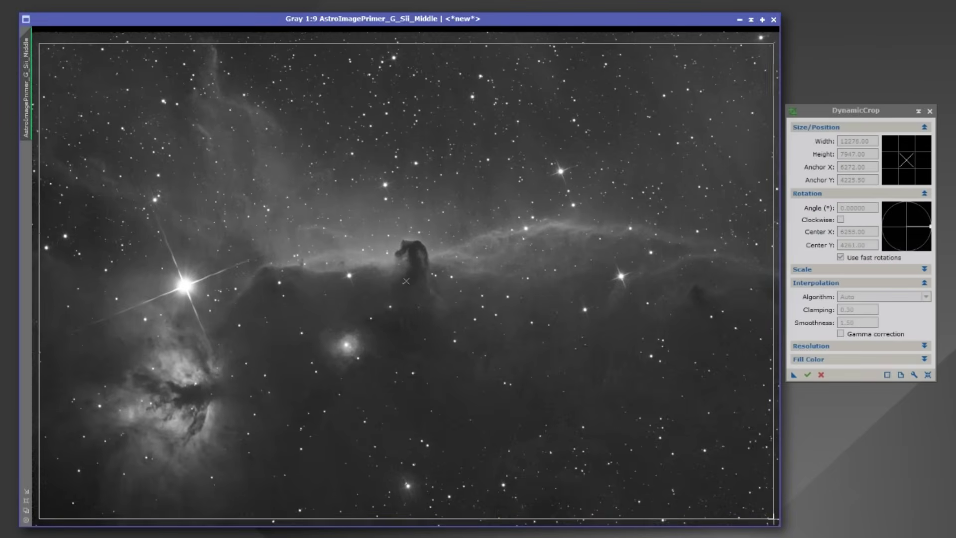
Adjust the crop box edges and apply the crop to 12386 × 8184 pixels.
{"action": "scroll", "coordinate": [740, 452], "scroll_direction": "up", "scroll_amount": 10}
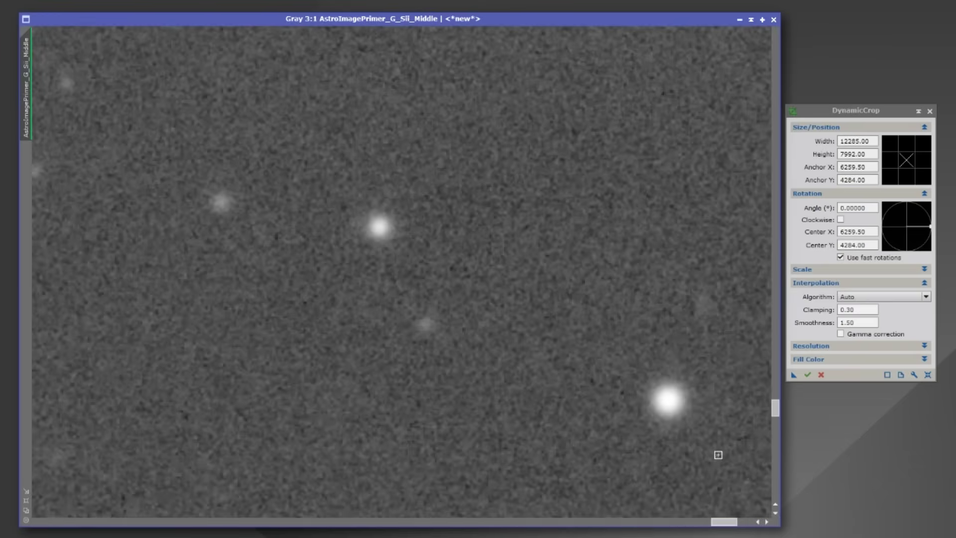
{"action": "left_click_drag", "start_coordinate": [712, 523], "coordinate": [729, 522]}
{"action": "left_click_drag", "start_coordinate": [620, 306], "coordinate": [721, 307]}
{"action": "left_click_drag", "start_coordinate": [773, 405], "coordinate": [754, 28]}
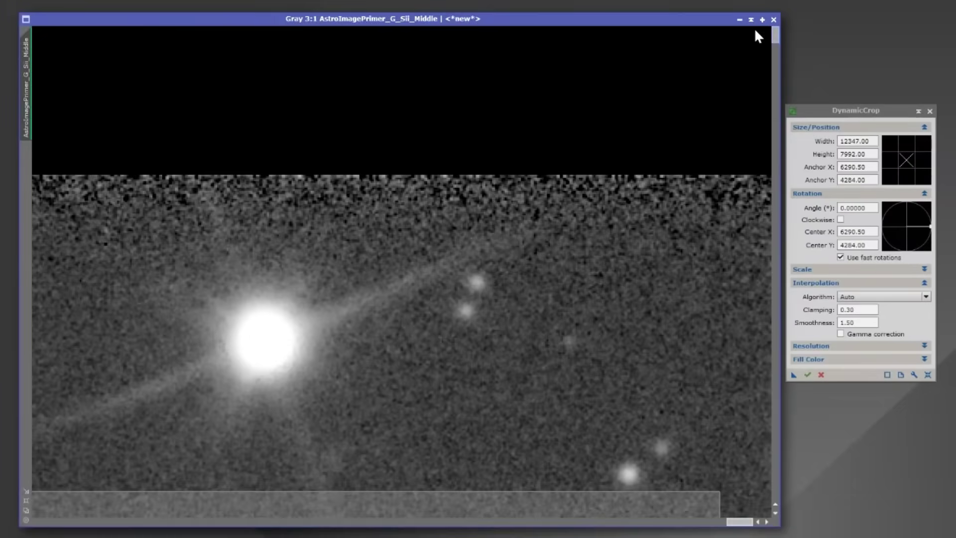
{"action": "left_click_drag", "start_coordinate": [540, 491], "coordinate": [566, 240]}
{"action": "left_click_drag", "start_coordinate": [739, 521], "coordinate": [17, 489]}
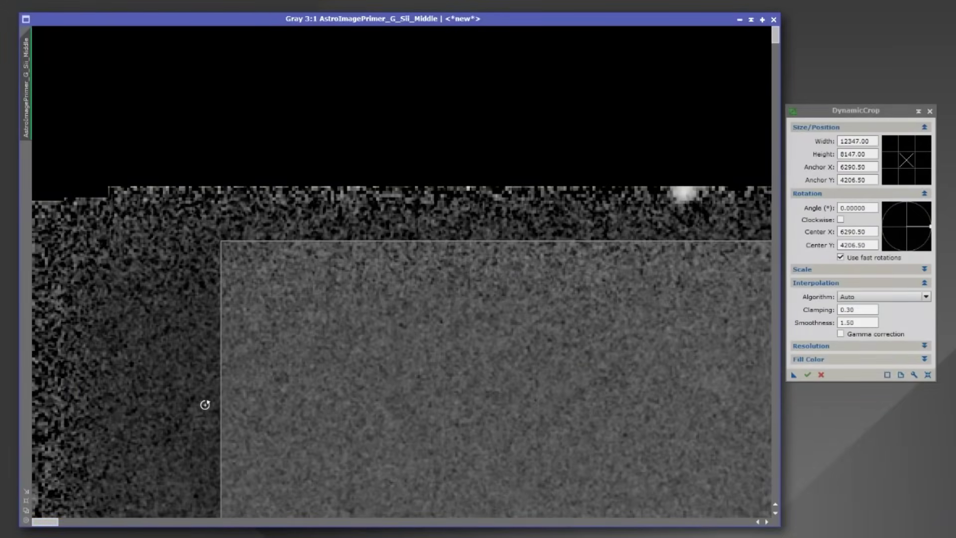
{"action": "left_click_drag", "start_coordinate": [219, 405], "coordinate": [157, 397]}
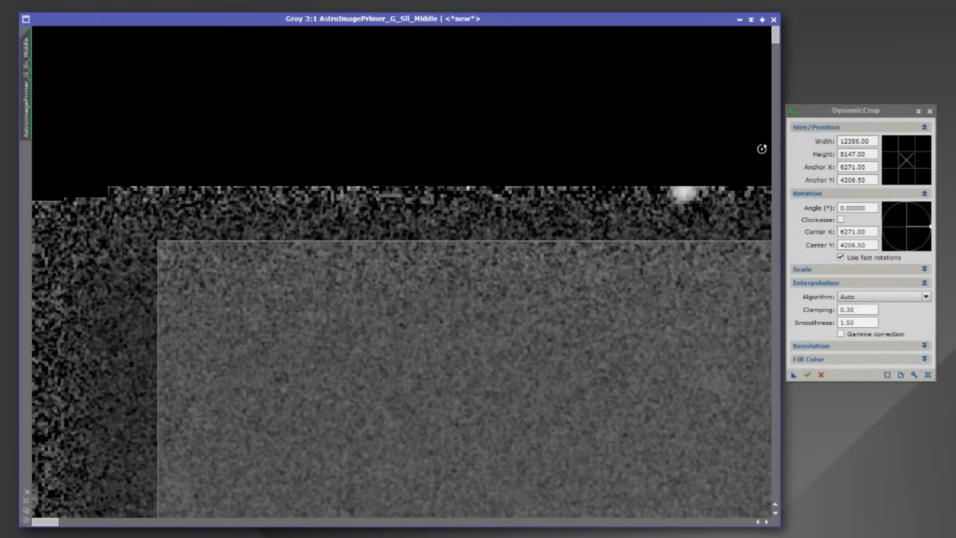
{"action": "left_click_drag", "start_coordinate": [775, 36], "coordinate": [749, 507]}
{"action": "left_click_drag", "start_coordinate": [576, 400], "coordinate": [573, 463]}
{"action": "left_click_drag", "start_coordinate": [38, 522], "coordinate": [210, 534]}
{"action": "scroll", "coordinate": [387, 351], "scroll_direction": "down", "scroll_amount": 8}
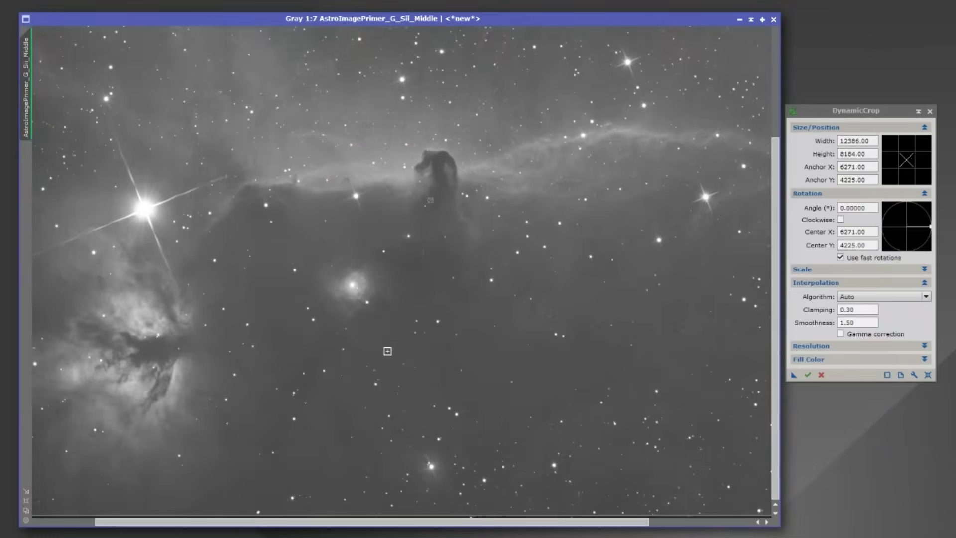
{"action": "scroll", "coordinate": [388, 351], "scroll_direction": "down", "scroll_amount": 2}
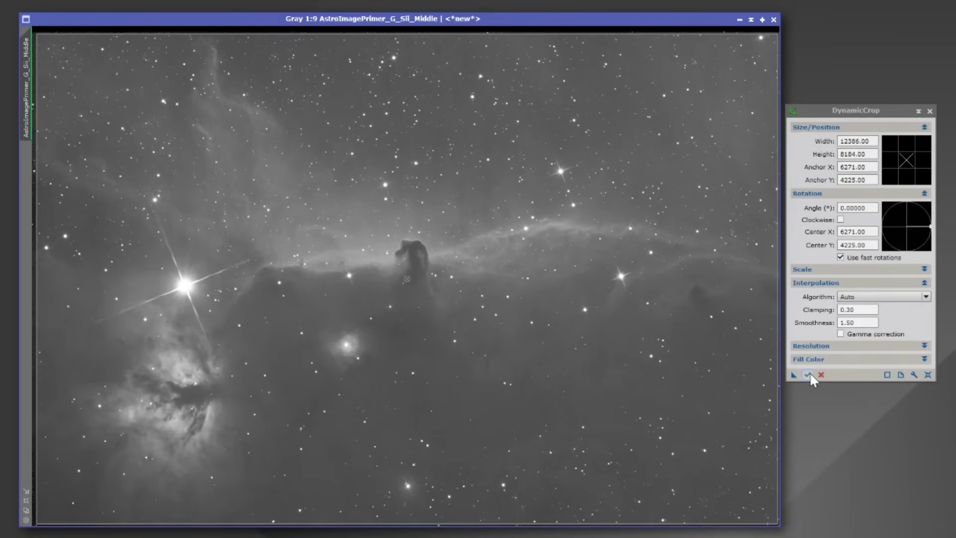
{"action": "left_click", "coordinate": [808, 374]}
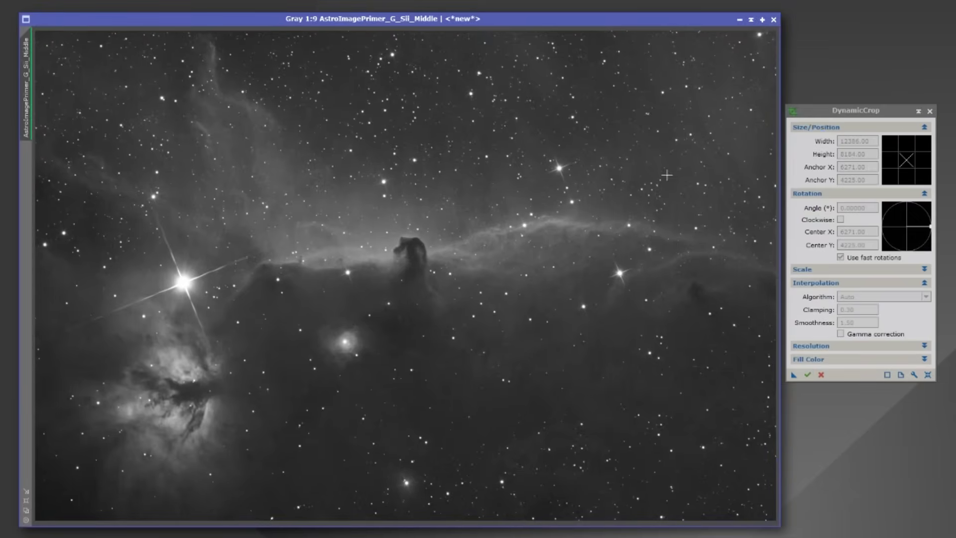
Fine-tune the crop box edges once more and close DynamicCrop.
{"action": "scroll", "coordinate": [659, 166], "scroll_direction": "up", "scroll_amount": 10}
{"action": "left_click_drag", "start_coordinate": [669, 521], "coordinate": [718, 519]}
{"action": "left_click_drag", "start_coordinate": [776, 256], "coordinate": [776, 25]}
{"action": "left_click_drag", "start_coordinate": [741, 525], "coordinate": [26, 525]}
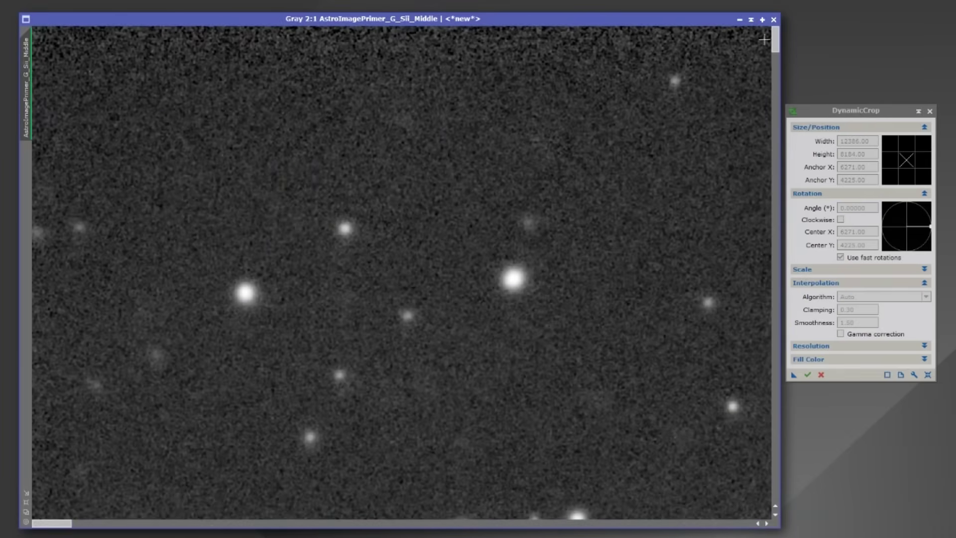
{"action": "left_click_drag", "start_coordinate": [777, 40], "coordinate": [773, 497]}
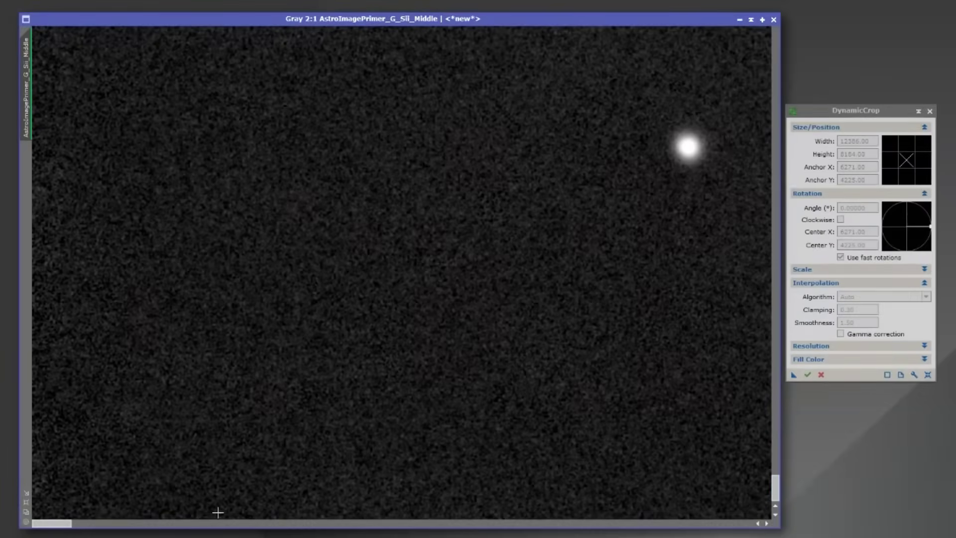
{"action": "left_click_drag", "start_coordinate": [60, 525], "coordinate": [573, 525]}
{"action": "scroll", "coordinate": [466, 381], "scroll_direction": "down", "scroll_amount": 3}
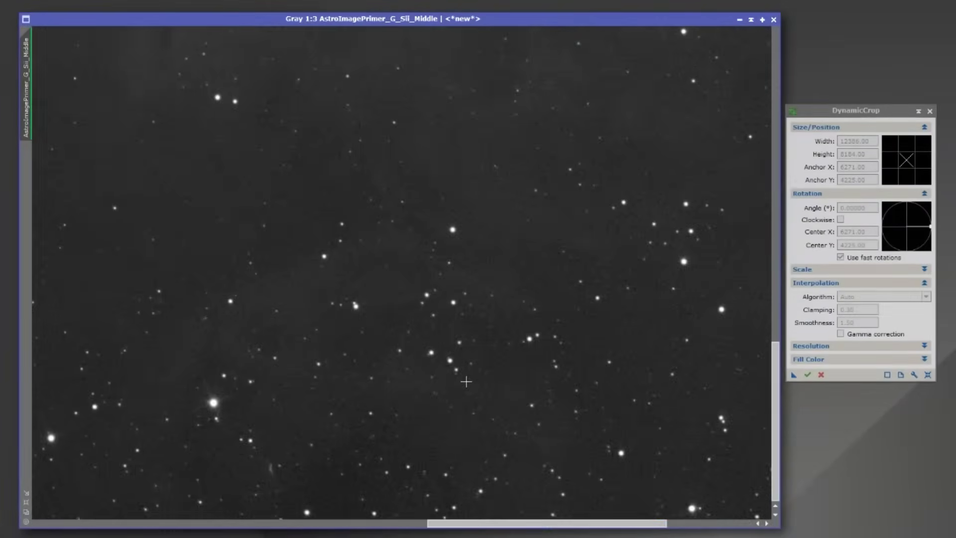
{"action": "scroll", "coordinate": [466, 382], "scroll_direction": "down", "scroll_amount": 6}
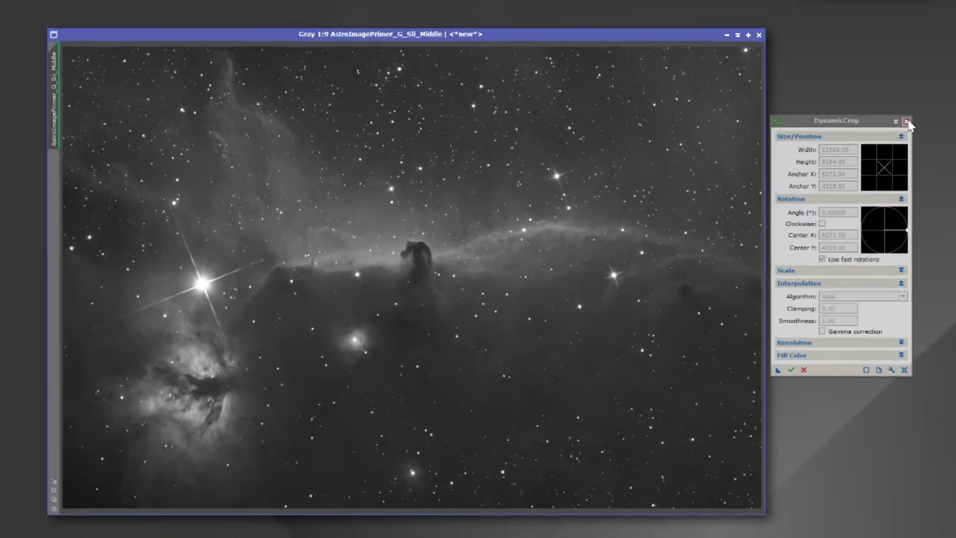
{"action": "left_click", "coordinate": [929, 110]}
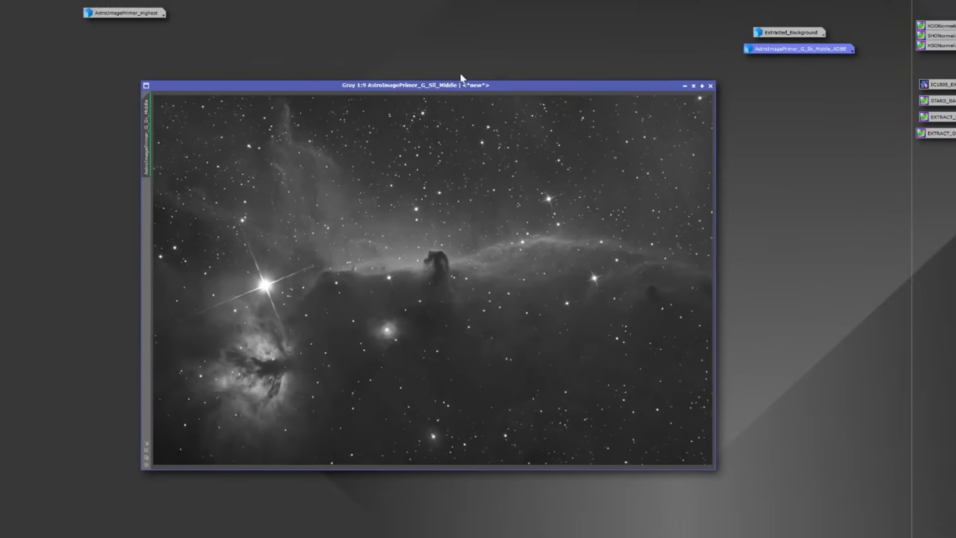
Rerun Automatic DBE on the cropped Middle image, producing ADBE_01 and Extracted_Background1.
{"action": "left_click", "coordinate": [225, 16]}
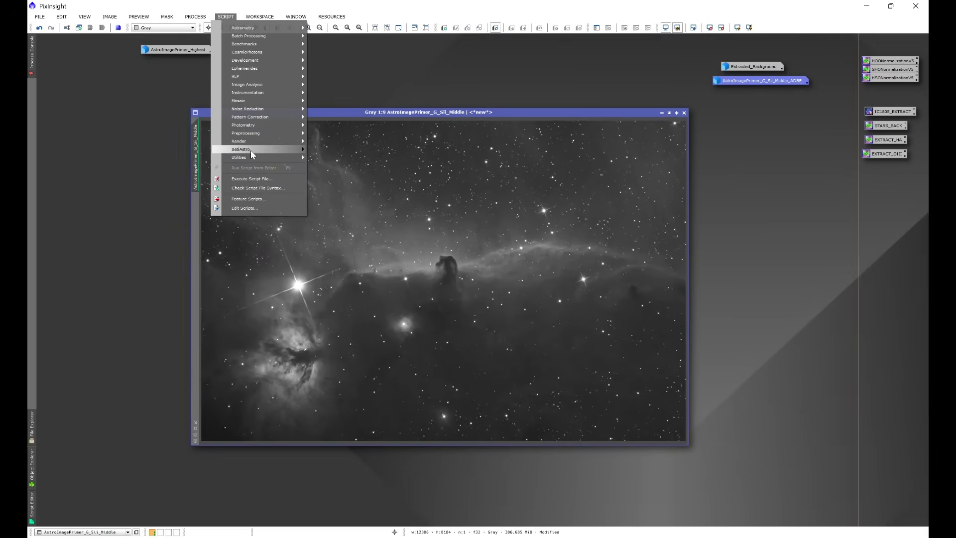
{"action": "mouse_move", "coordinate": [250, 150]}
{"action": "left_click", "coordinate": [342, 168]}
{"action": "left_click_drag", "start_coordinate": [411, 170], "coordinate": [779, 171]}
{"action": "left_click", "coordinate": [811, 367]}
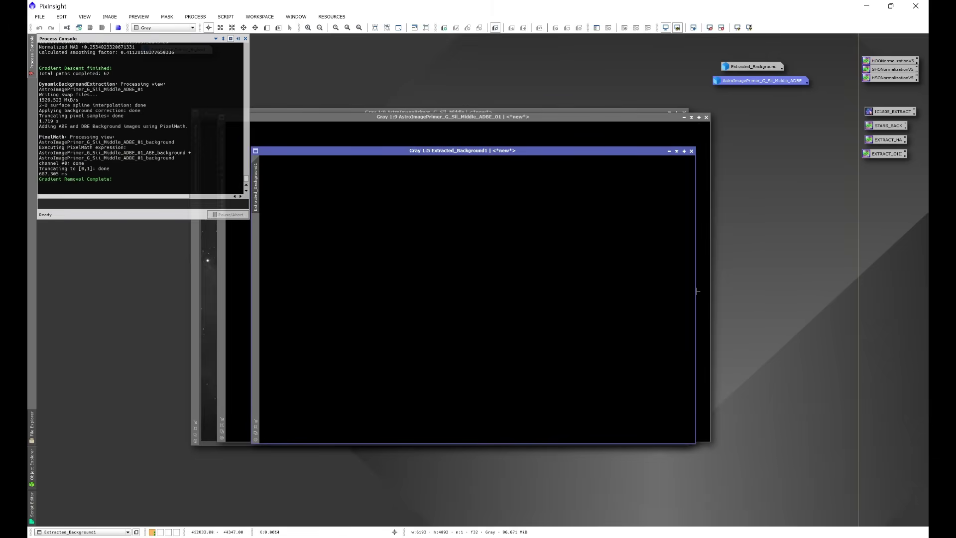
{"action": "left_click", "coordinate": [245, 38]}
{"action": "left_click_drag", "start_coordinate": [445, 150], "coordinate": [430, 133]}
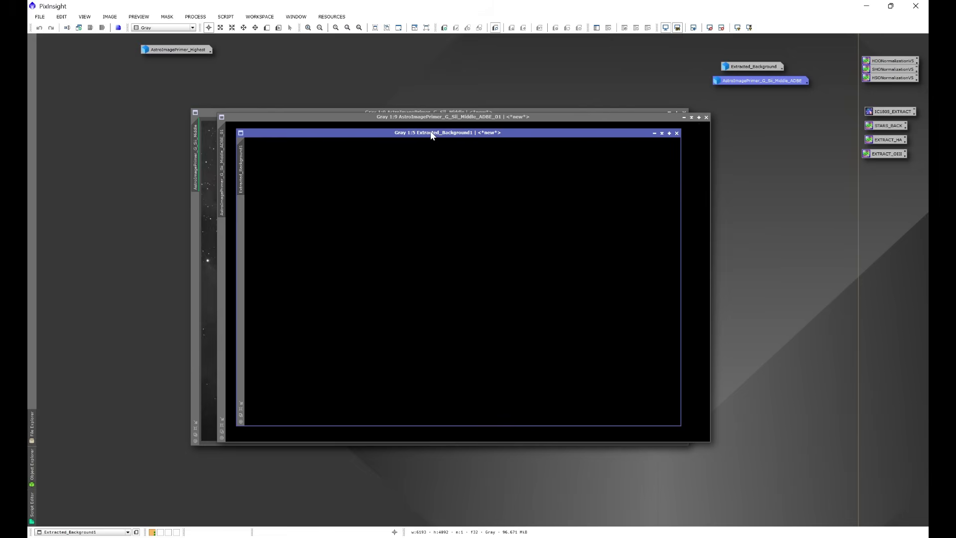
Auto-stretch Extracted_Background1 and the ADBE_01 result, iconizing the background model.
{"action": "key", "text": "ctrl+a"}
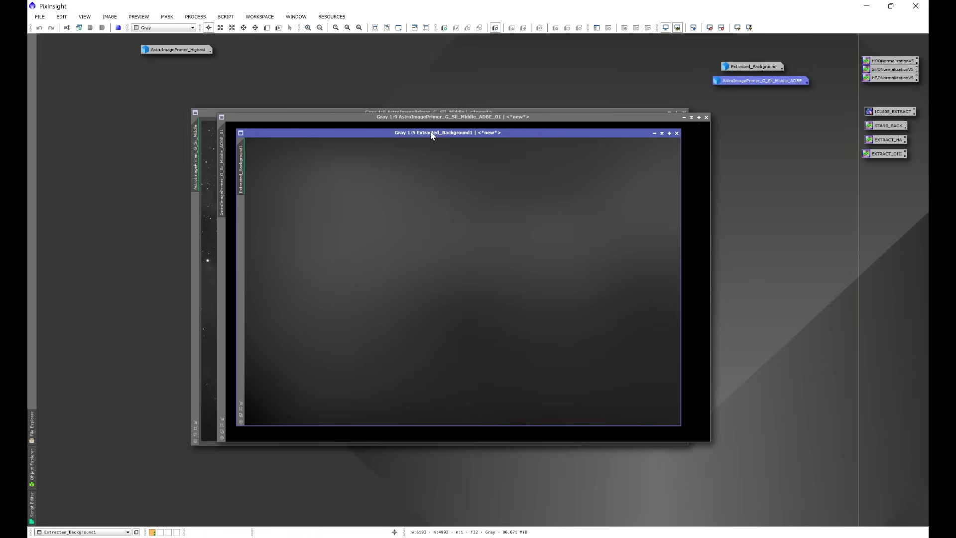
{"action": "left_click", "coordinate": [655, 133]}
{"action": "left_click_drag", "start_coordinate": [565, 119], "coordinate": [537, 114]}
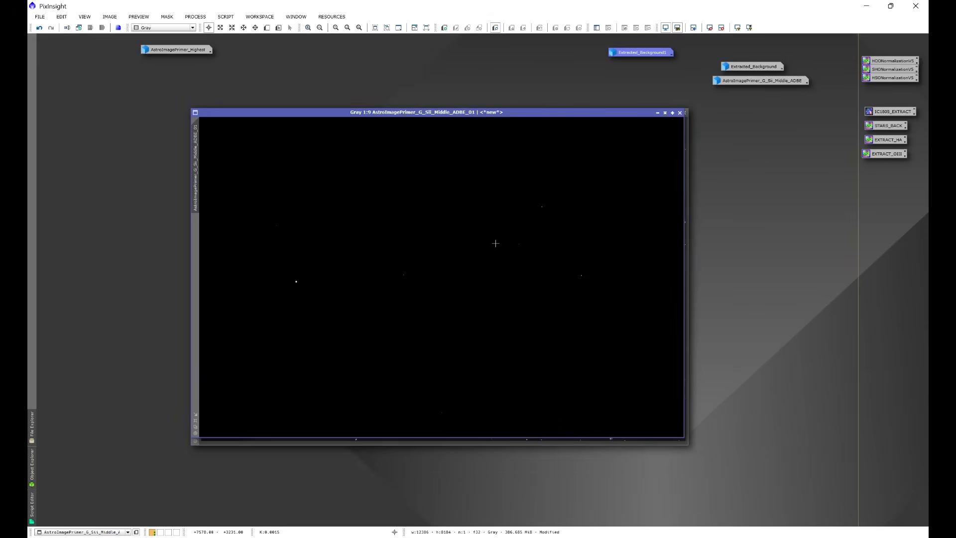
{"action": "key", "text": "ctrl+a"}
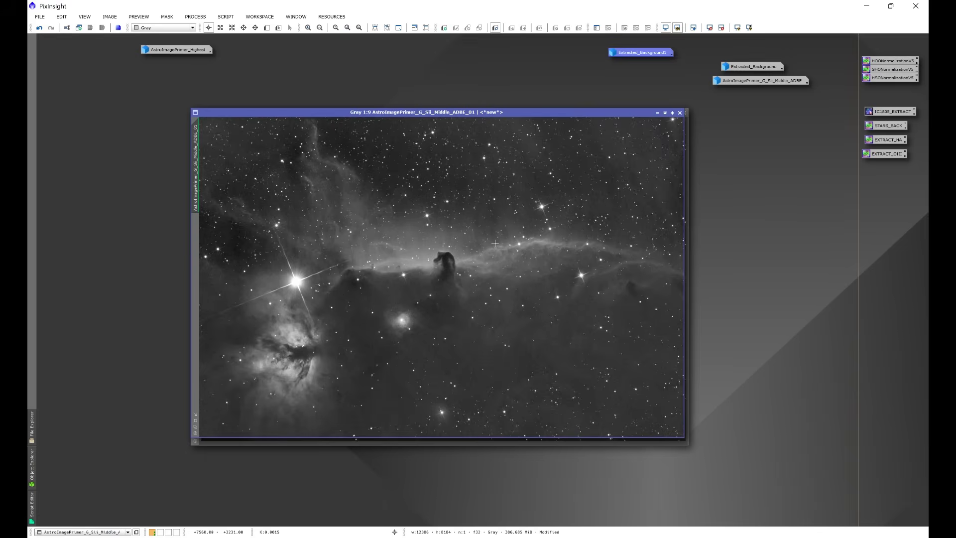
Compare the earlier Auto DBE result against ADBE_01, then iconize both.
{"action": "double_click", "coordinate": [751, 81]}
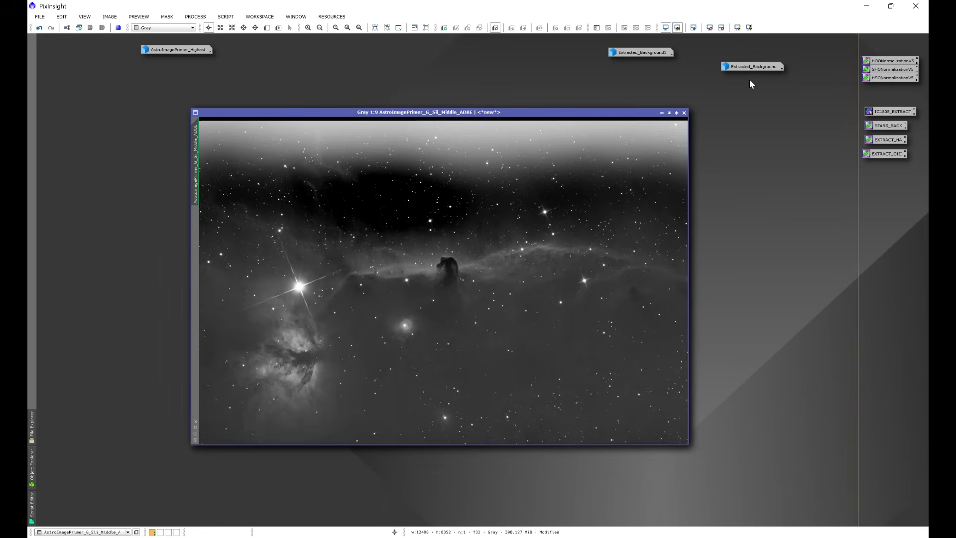
{"action": "left_click", "coordinate": [662, 113]}
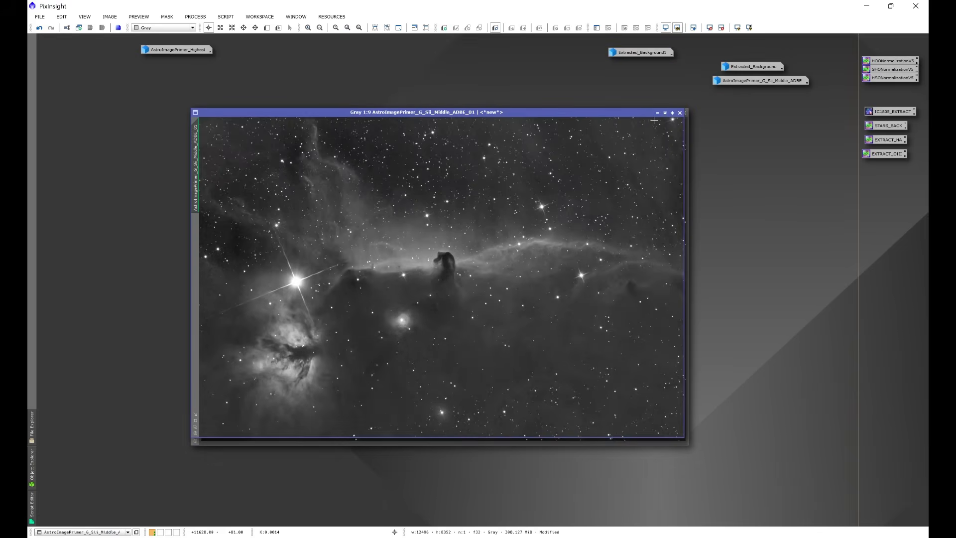
{"action": "left_click", "coordinate": [658, 113]}
Compare the two background models side by side, then iconize all remaining windows.
{"action": "double_click", "coordinate": [650, 52]}
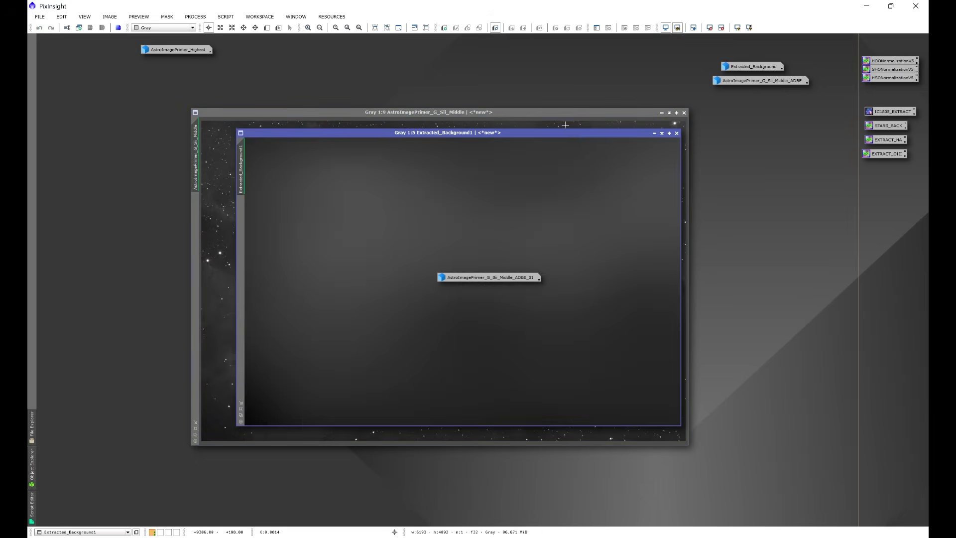
{"action": "left_click_drag", "start_coordinate": [478, 277], "coordinate": [430, 58]}
{"action": "double_click", "coordinate": [751, 66]}
{"action": "left_click_drag", "start_coordinate": [445, 128], "coordinate": [665, 134]}
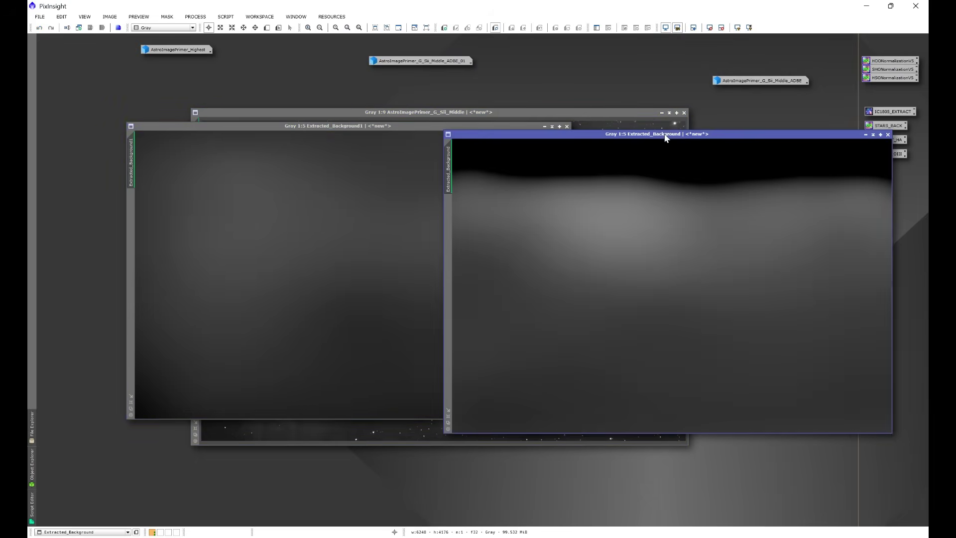
{"action": "left_click", "coordinate": [865, 134]}
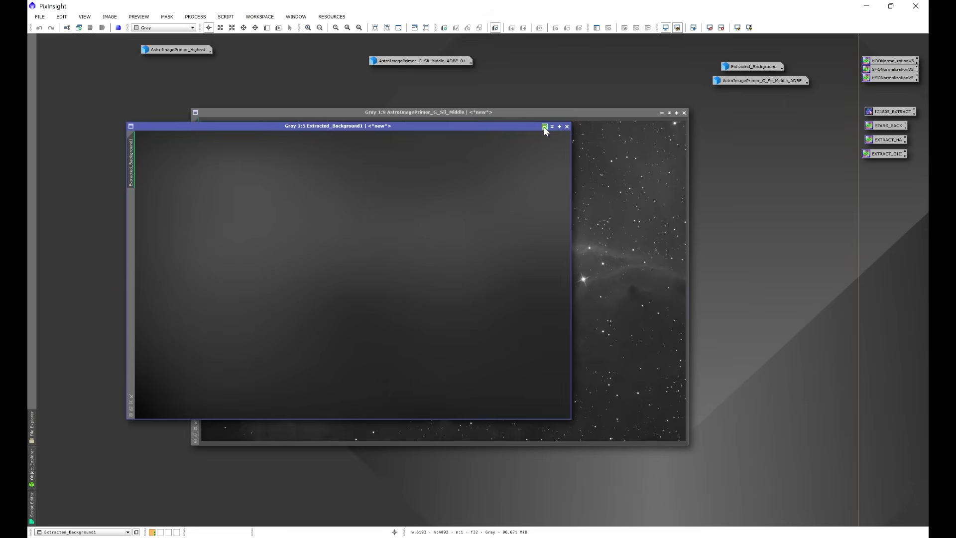
{"action": "left_click", "coordinate": [544, 127]}
{"action": "left_click", "coordinate": [661, 113]}
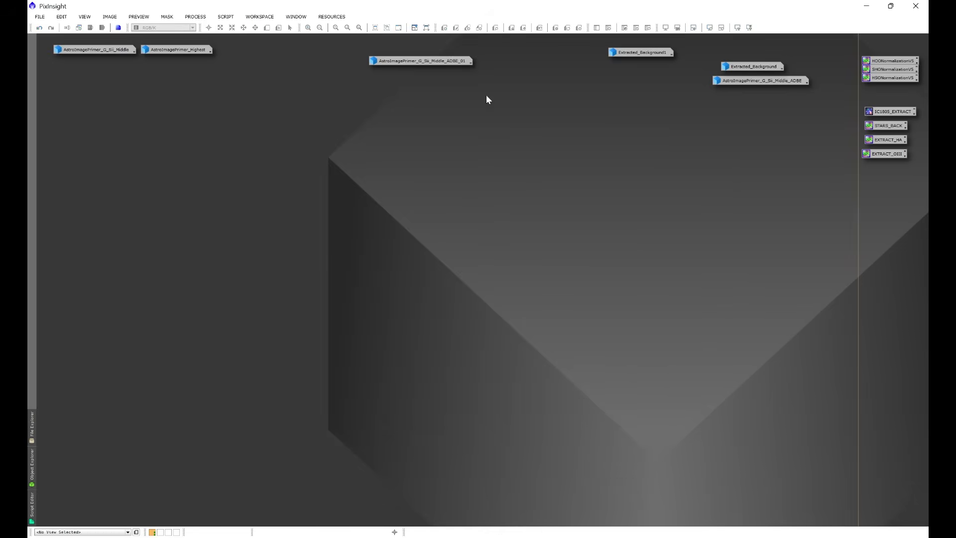
Delete both ADBE and both Extracted_Background icons, then reopen the AstroImagePrimer_Highest Andromeda image.
{"action": "left_click_drag", "start_coordinate": [336, 47], "coordinate": [761, 100]}
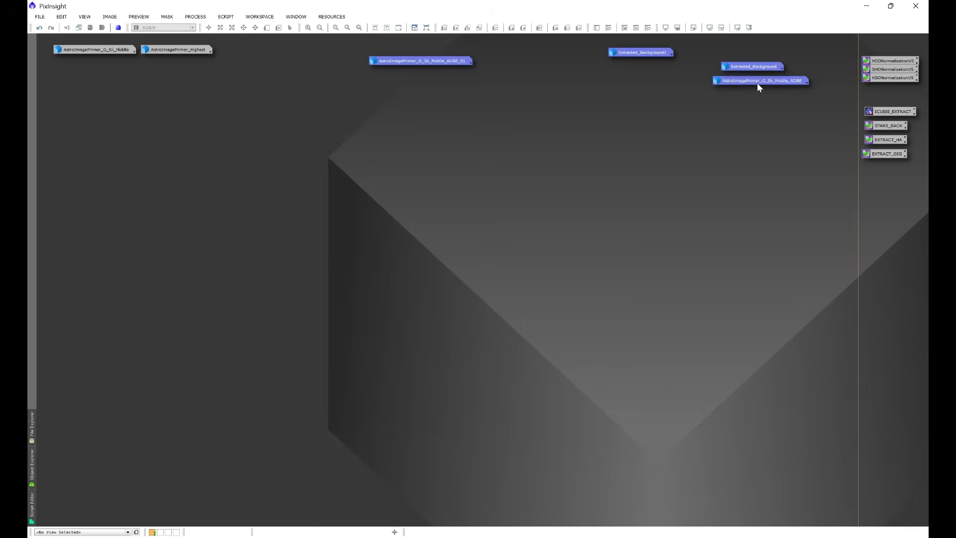
{"action": "right_click", "coordinate": [755, 80]}
{"action": "left_click", "coordinate": [782, 138]}
{"action": "key", "text": "Return"}
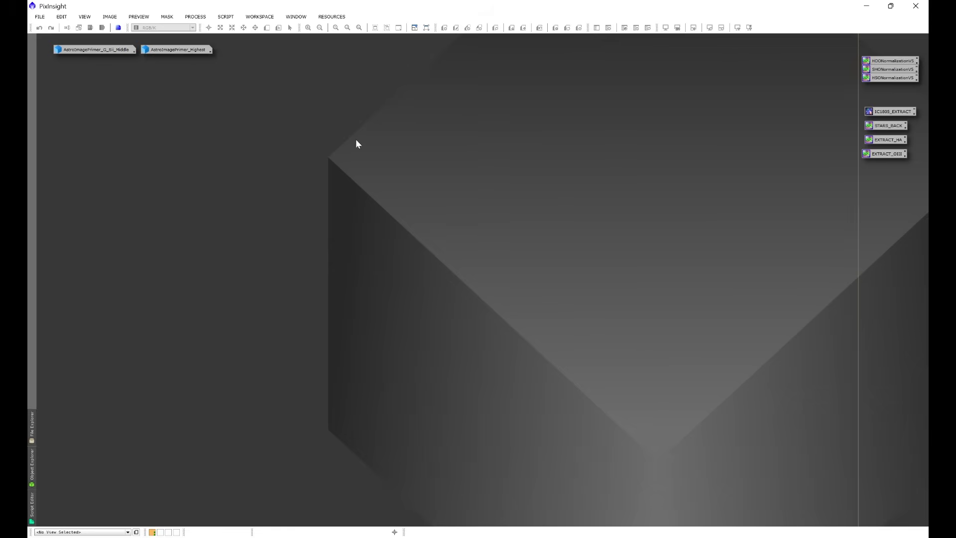
{"action": "double_click", "coordinate": [193, 51]}
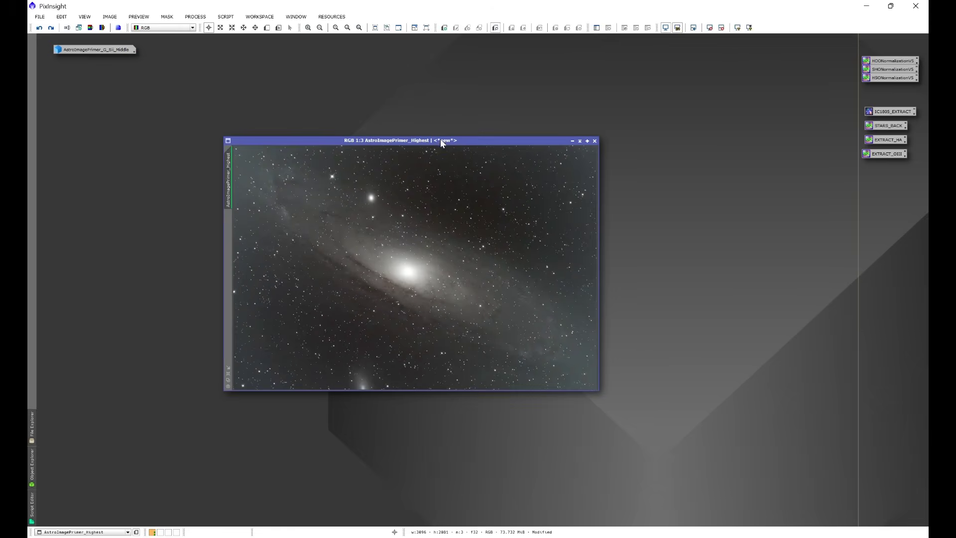
Move the Highest galaxy image window up and right, then bring up the SCRIPT menu.
{"action": "left_click_drag", "start_coordinate": [441, 140], "coordinate": [471, 128]}
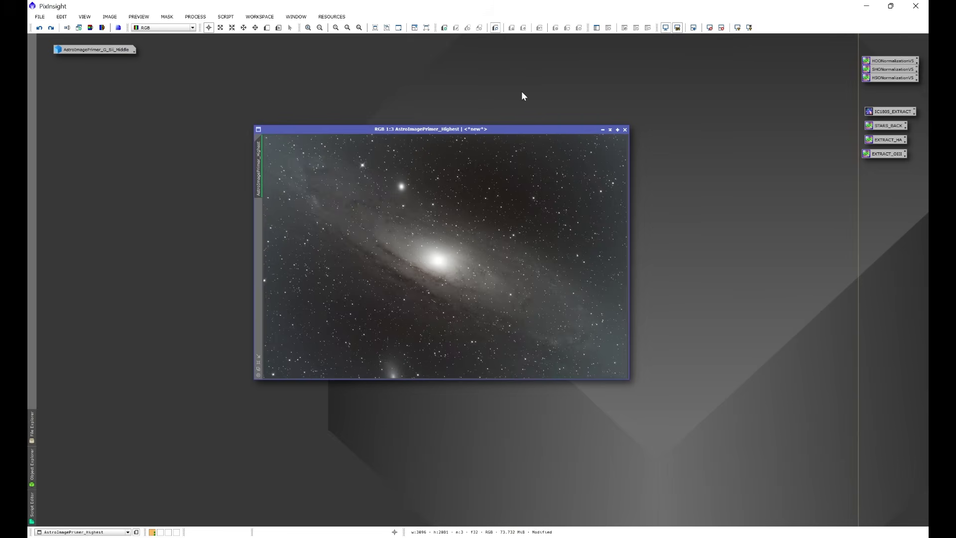
{"action": "left_click", "coordinate": [225, 17]}
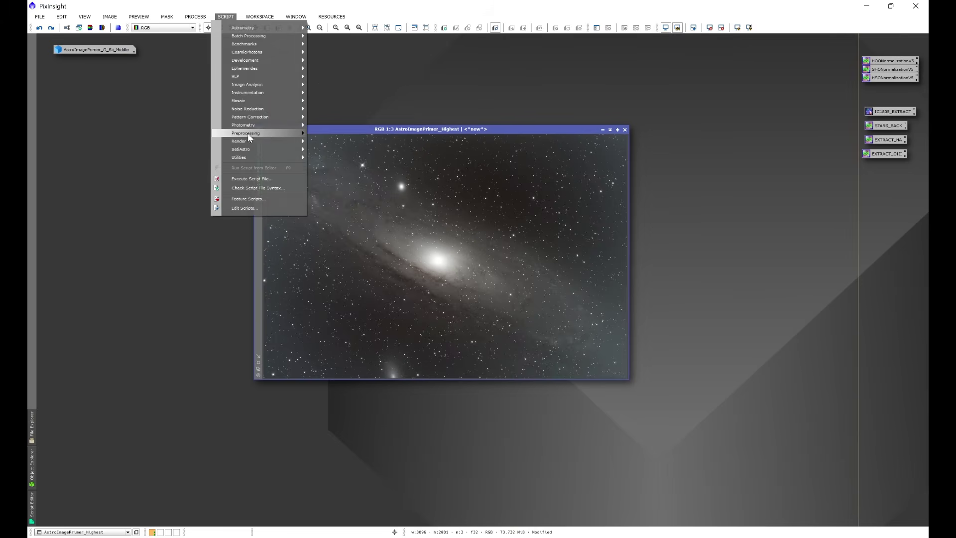
Run SetiAstro's Auto DBE script on the Highest image to produce the ADBE and Extracted_Background images.
{"action": "mouse_move", "coordinate": [259, 151]}
{"action": "left_click", "coordinate": [331, 160]}
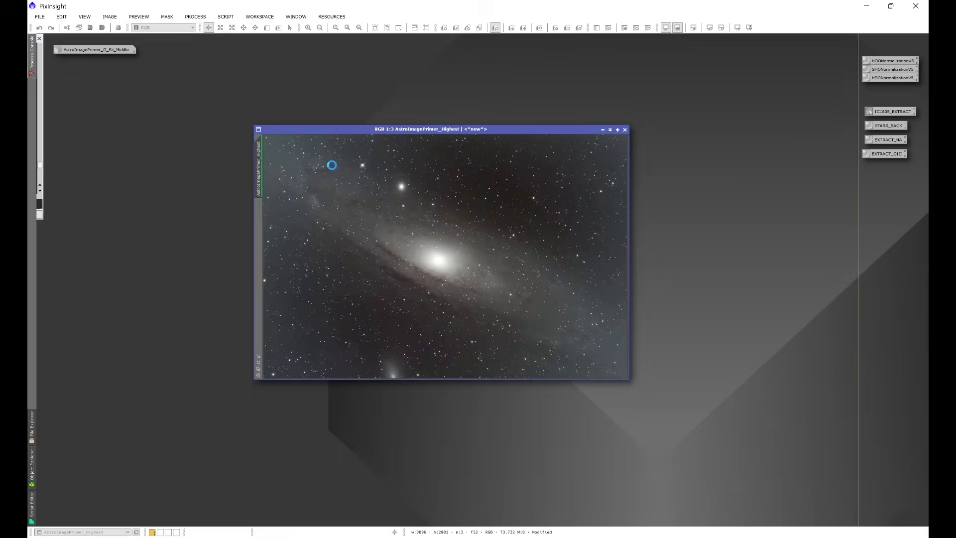
{"action": "left_click_drag", "start_coordinate": [335, 172], "coordinate": [633, 155]}
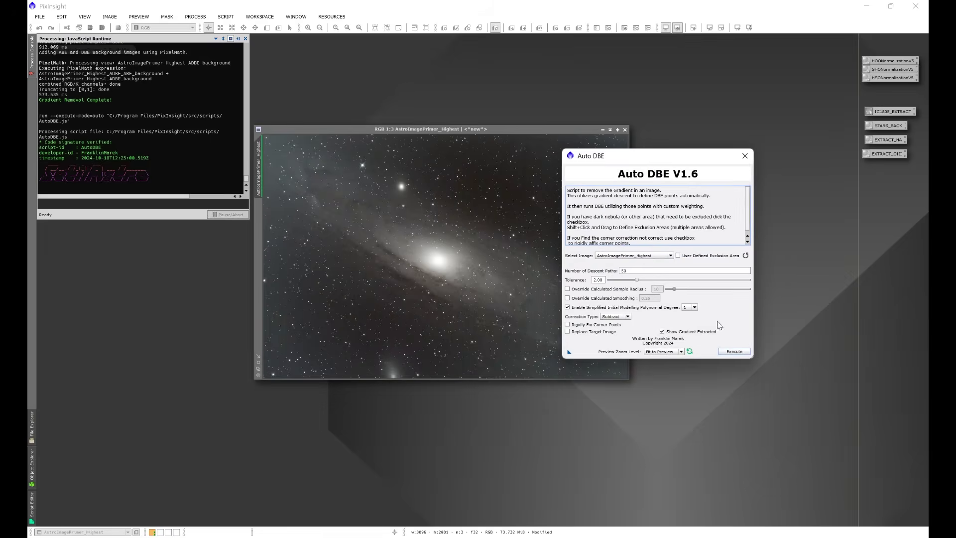
{"action": "left_click", "coordinate": [740, 351]}
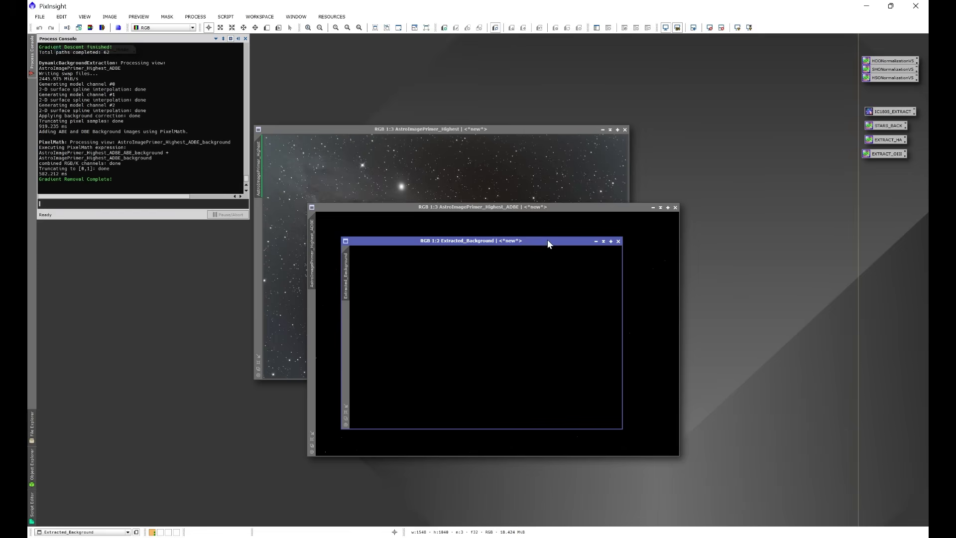
Iconize Extracted_Background, close the Process Console, and auto-stretch the ADBE image with Ctrl+A.
{"action": "left_click_drag", "start_coordinate": [548, 242], "coordinate": [537, 167]}
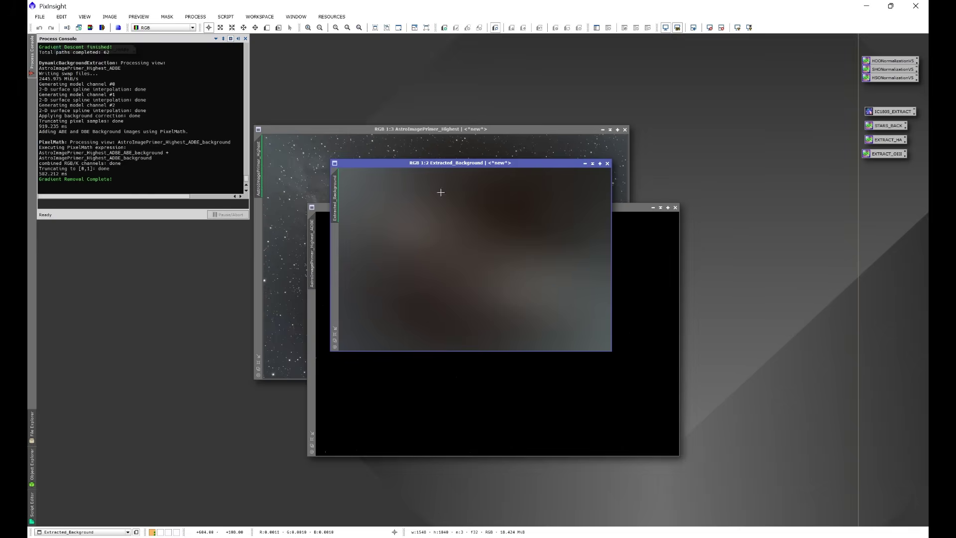
{"action": "left_click", "coordinate": [585, 164]}
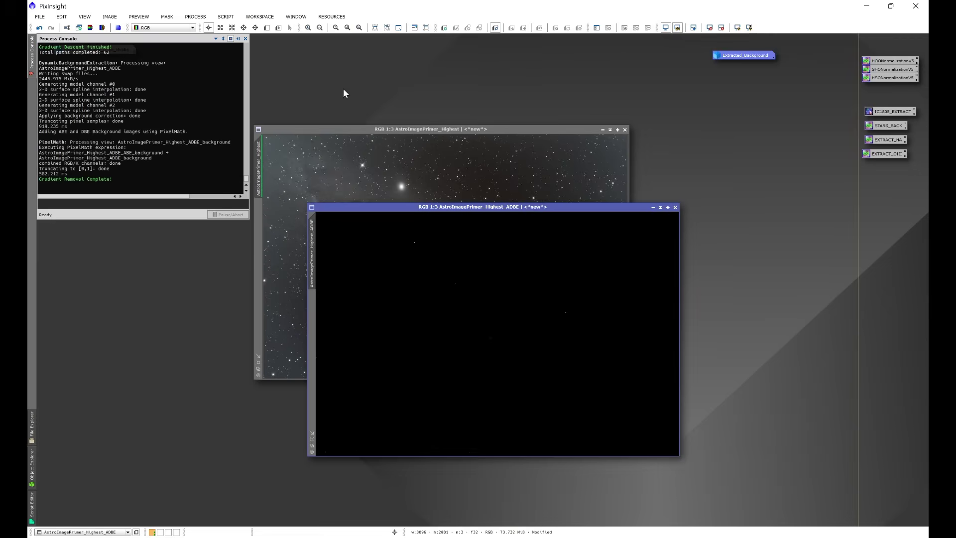
{"action": "left_click", "coordinate": [246, 38]}
{"action": "left_click_drag", "start_coordinate": [471, 207], "coordinate": [419, 132]}
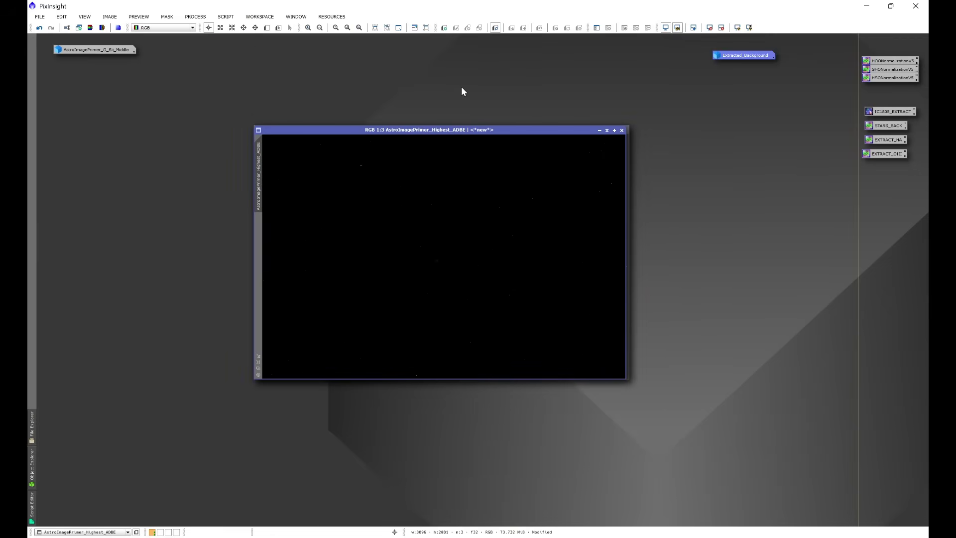
{"action": "key", "text": "ctrl+a"}
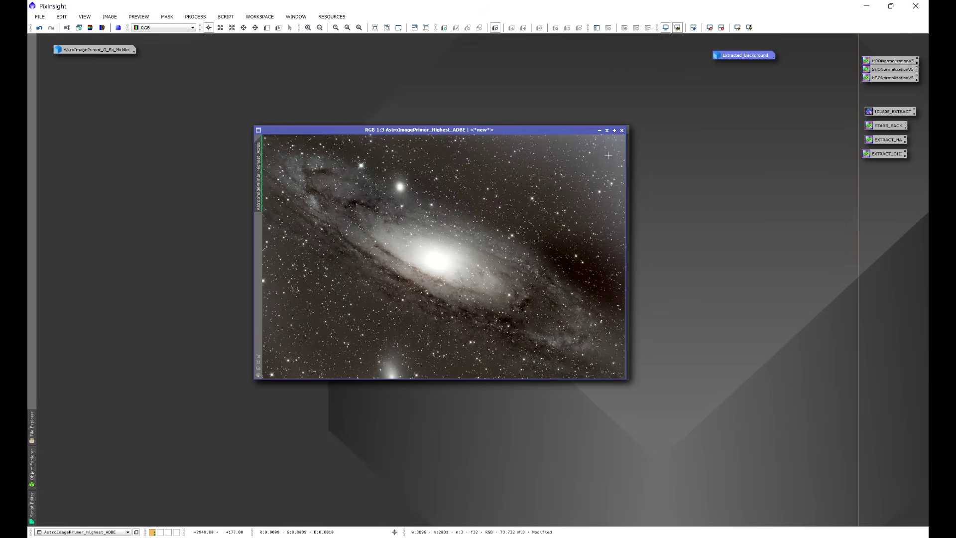
{"action": "left_click", "coordinate": [85, 17]}
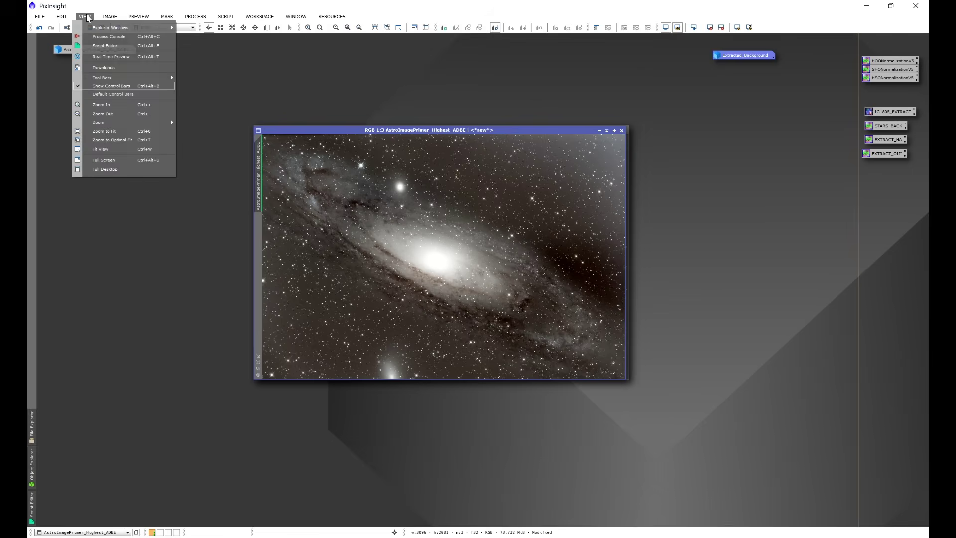
Reopen DynamicBackgroundExtraction from AstroImagePrimer_Highest_ADBE's history, showing its 62 samples.
{"action": "mouse_move", "coordinate": [98, 29]}
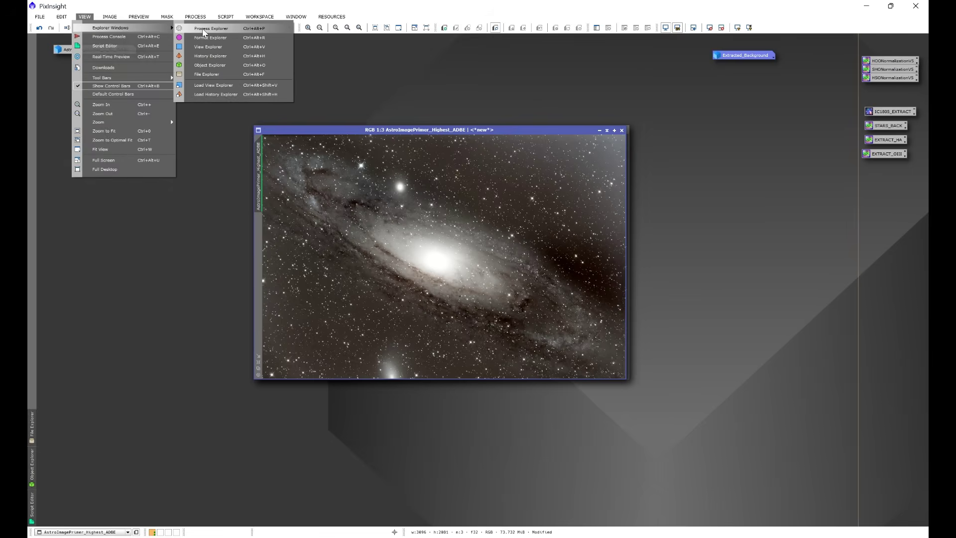
{"action": "left_click", "coordinate": [210, 56]}
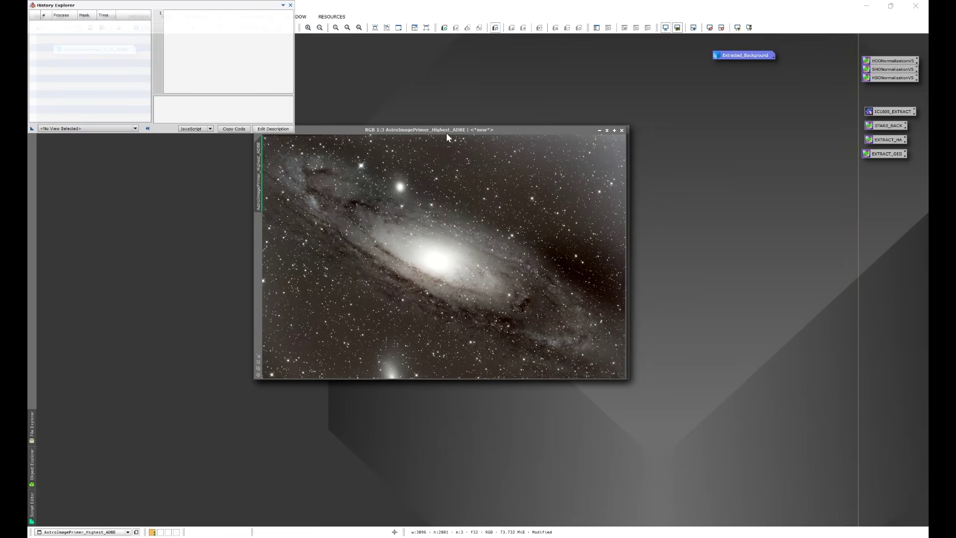
{"action": "left_click", "coordinate": [90, 128]}
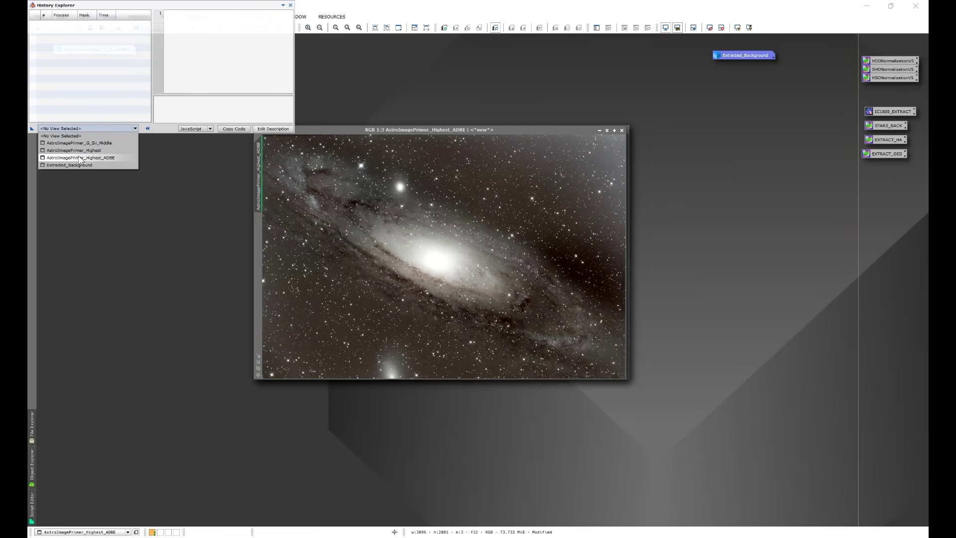
{"action": "left_click", "coordinate": [97, 158]}
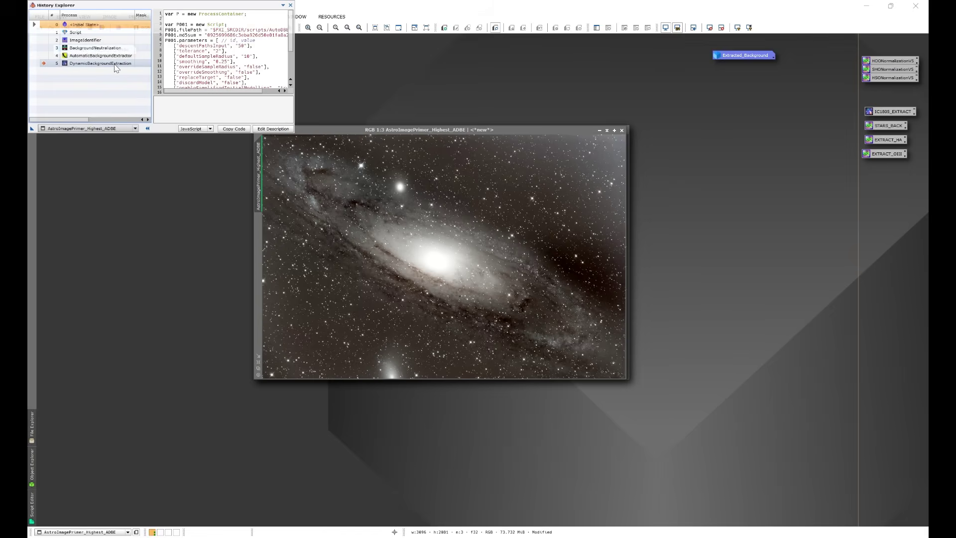
{"action": "double_click", "coordinate": [96, 68]}
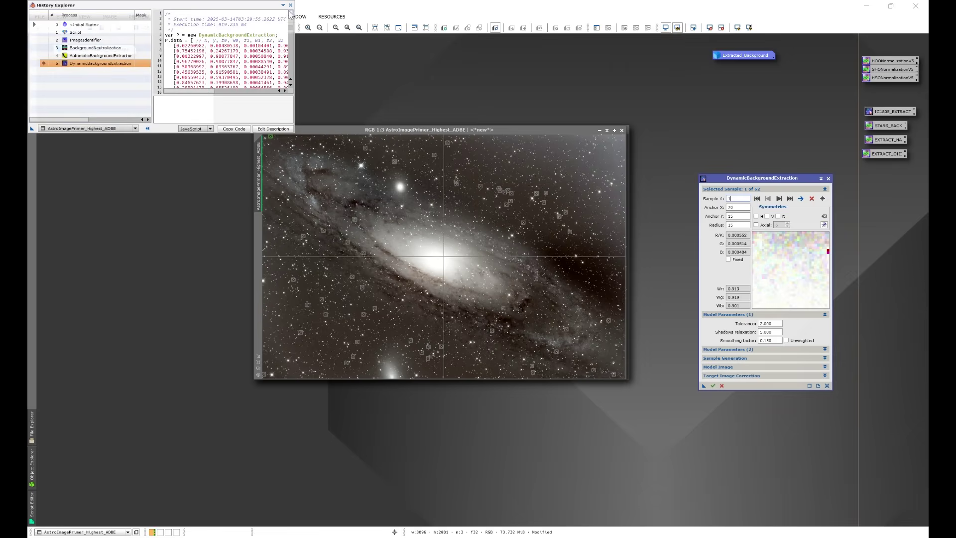
Close the History Explorer, zoom to 1:2, and move samples 27, 10 and 30 onto clear sky.
{"action": "left_click", "coordinate": [290, 5]}
{"action": "left_click_drag", "start_coordinate": [516, 128], "coordinate": [438, 125]}
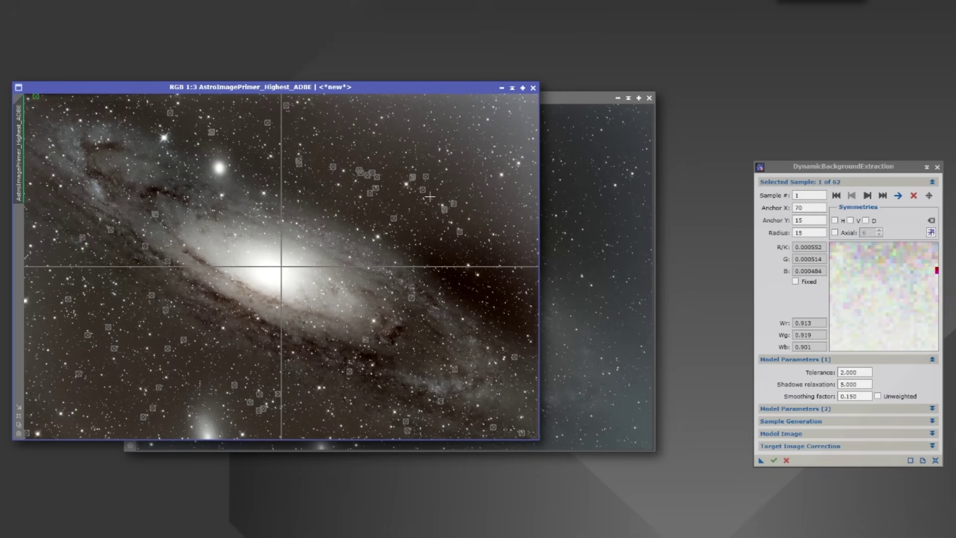
{"action": "scroll", "coordinate": [459, 150], "scroll_direction": "up", "scroll_amount": 1}
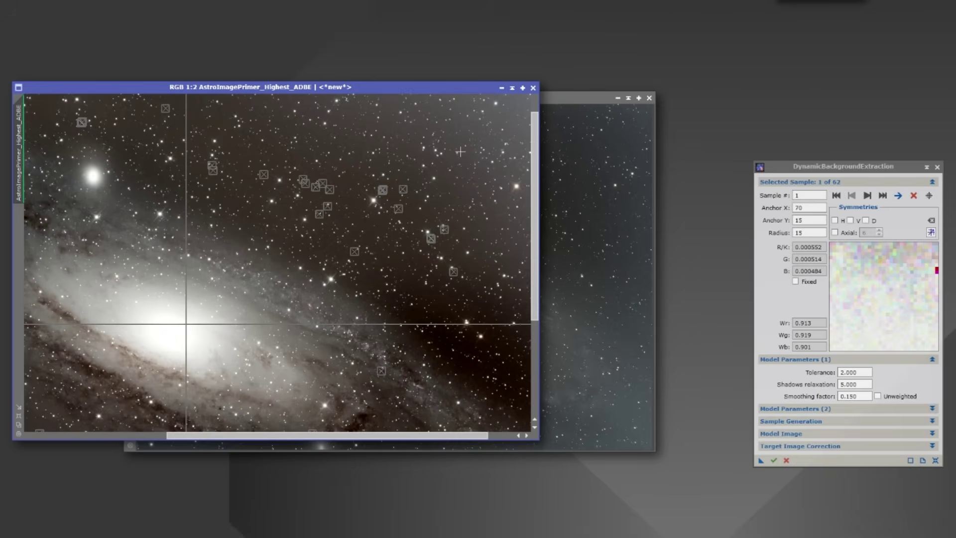
{"action": "left_click_drag", "start_coordinate": [410, 436], "coordinate": [436, 437]}
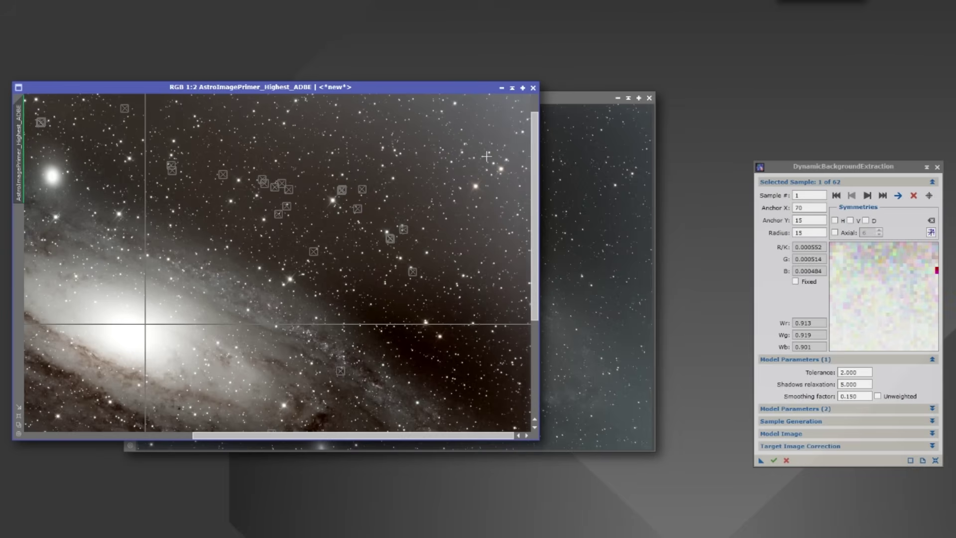
{"action": "left_click_drag", "start_coordinate": [264, 185], "coordinate": [452, 122]}
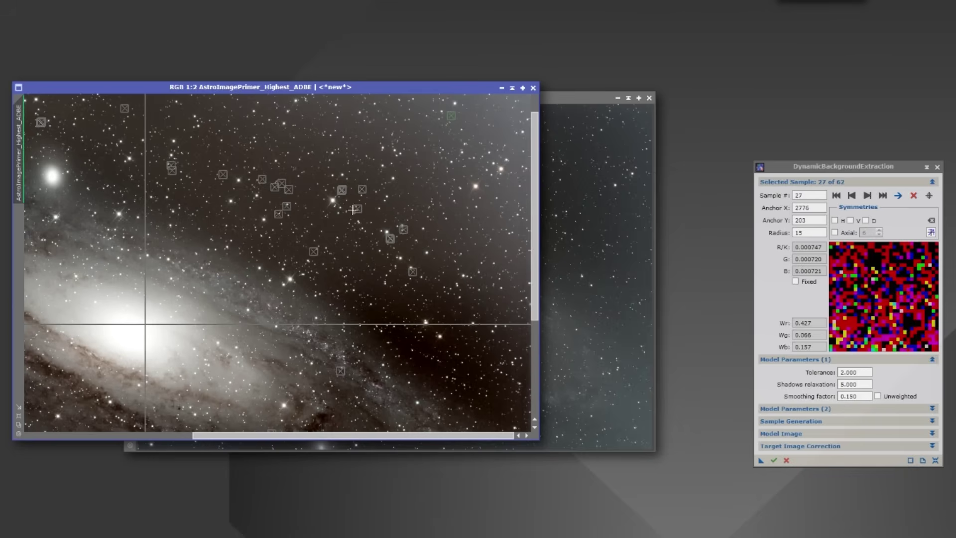
{"action": "left_click_drag", "start_coordinate": [278, 191], "coordinate": [495, 215]}
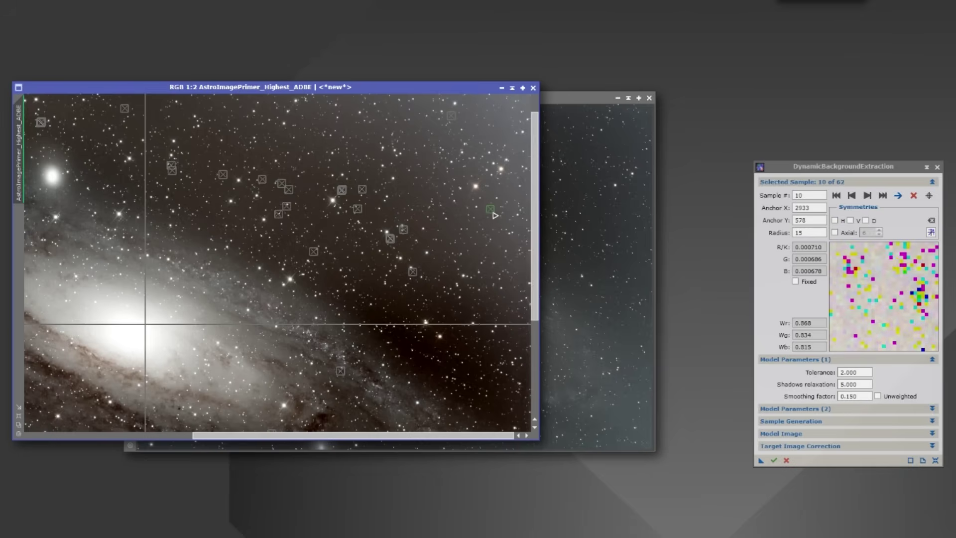
{"action": "left_click_drag", "start_coordinate": [290, 193], "coordinate": [477, 137]}
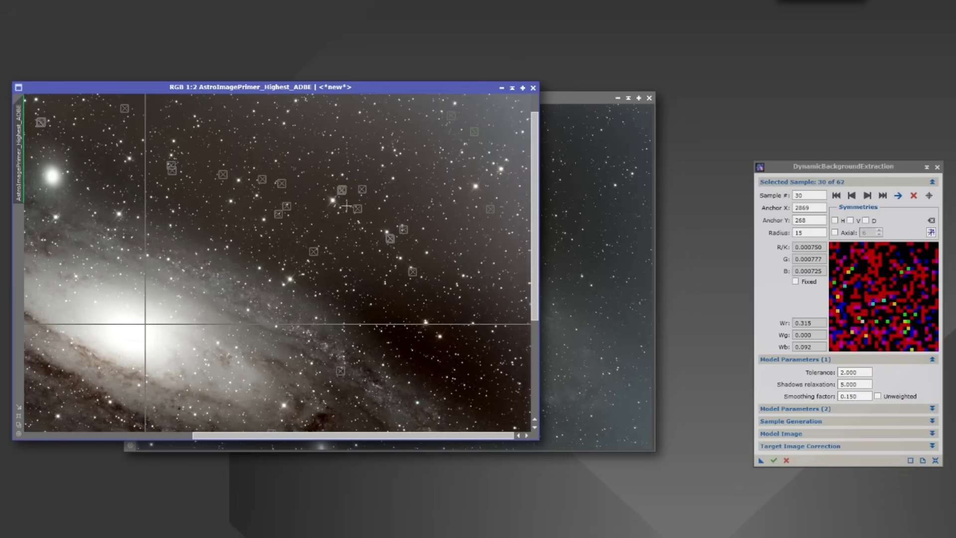
Check samples 35, 2 and 31, nudge sample 31 to 3040, 538, and move sample 36 down.
{"action": "left_click", "coordinate": [237, 122]}
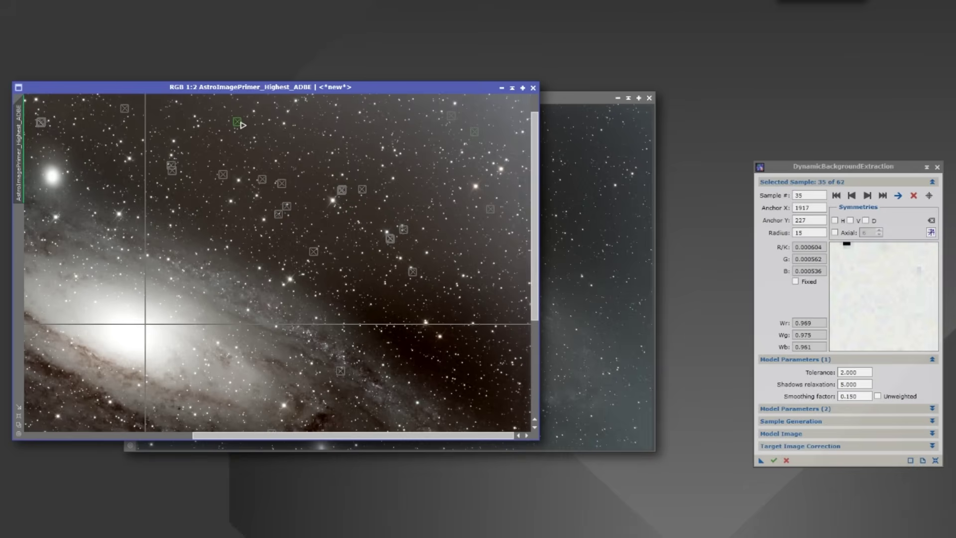
{"action": "left_click", "coordinate": [347, 110]}
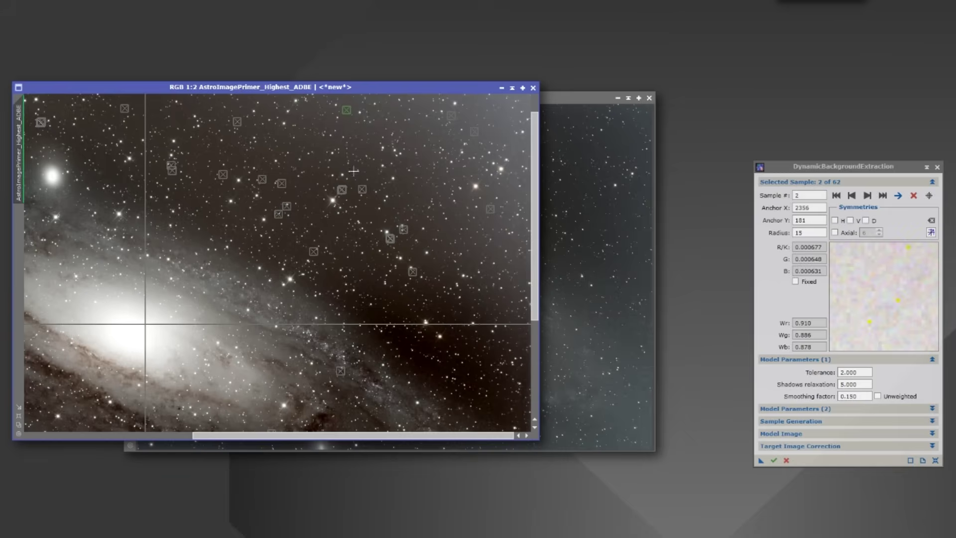
{"action": "left_click", "coordinate": [342, 190]}
{"action": "left_click", "coordinate": [514, 202]}
{"action": "left_click_drag", "start_coordinate": [516, 205], "coordinate": [519, 203]}
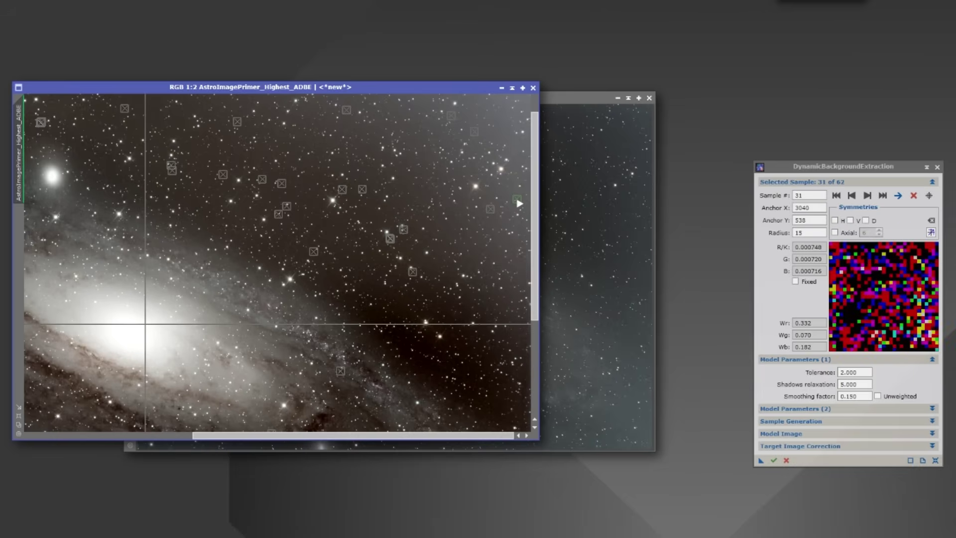
{"action": "left_click_drag", "start_coordinate": [392, 241], "coordinate": [393, 297]}
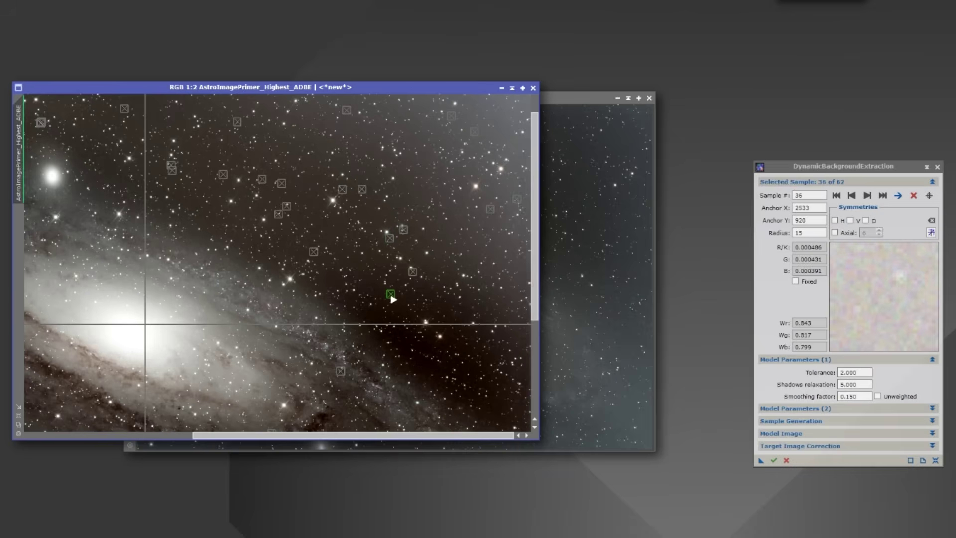
Move lower samples 59, 53, 52, 55, 60, 62, 54 and 4 onto star-free sky.
{"action": "left_click_drag", "start_coordinate": [533, 173], "coordinate": [533, 266]}
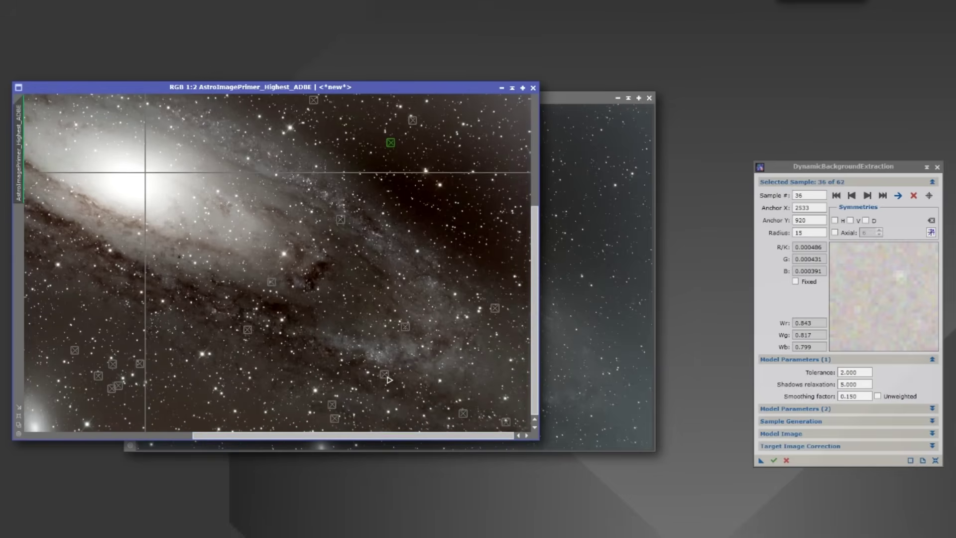
{"action": "left_click_drag", "start_coordinate": [272, 282], "coordinate": [172, 417]}
{"action": "left_click_drag", "start_coordinate": [248, 332], "coordinate": [161, 375]}
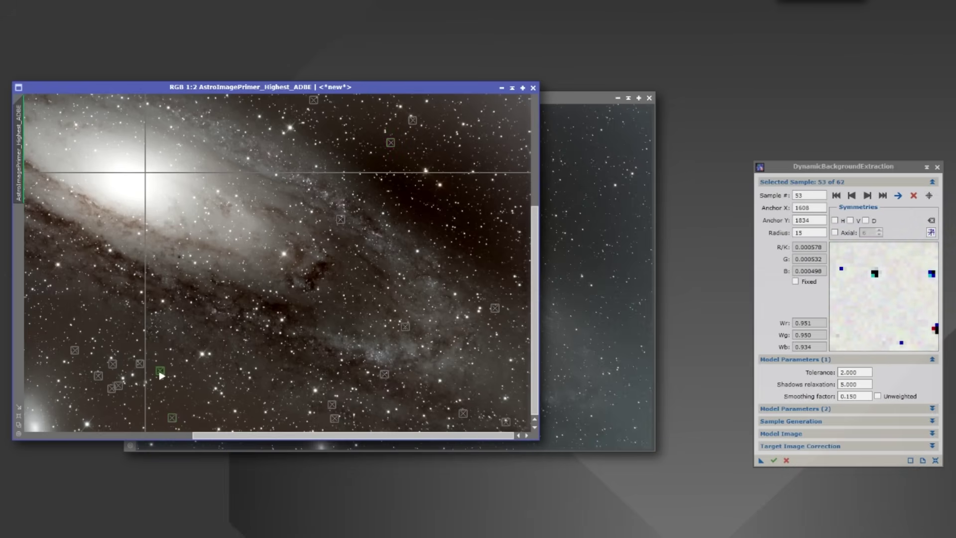
{"action": "left_click_drag", "start_coordinate": [406, 328], "coordinate": [492, 208]}
{"action": "left_click_drag", "start_coordinate": [498, 311], "coordinate": [449, 216]}
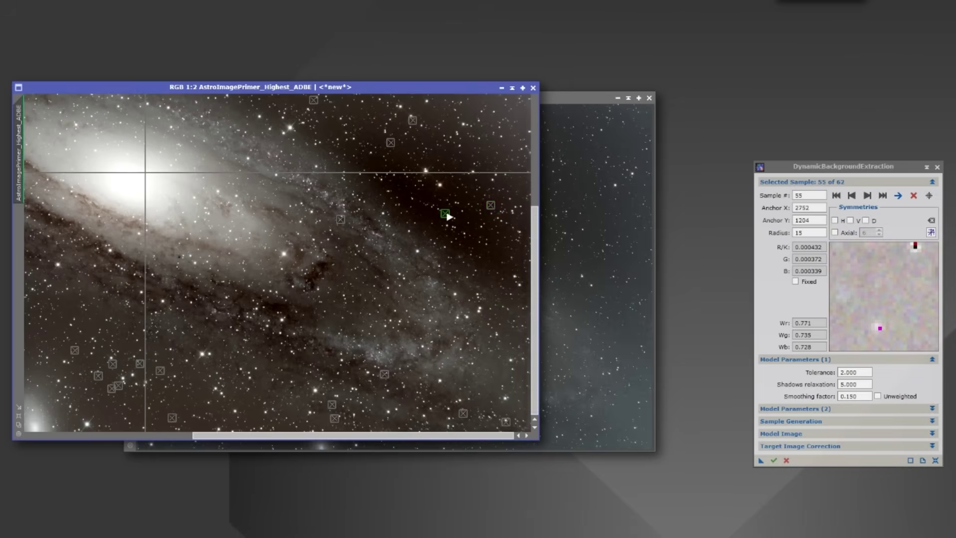
{"action": "left_click_drag", "start_coordinate": [464, 415], "coordinate": [217, 421]}
{"action": "left_click_drag", "start_coordinate": [334, 409], "coordinate": [179, 405]}
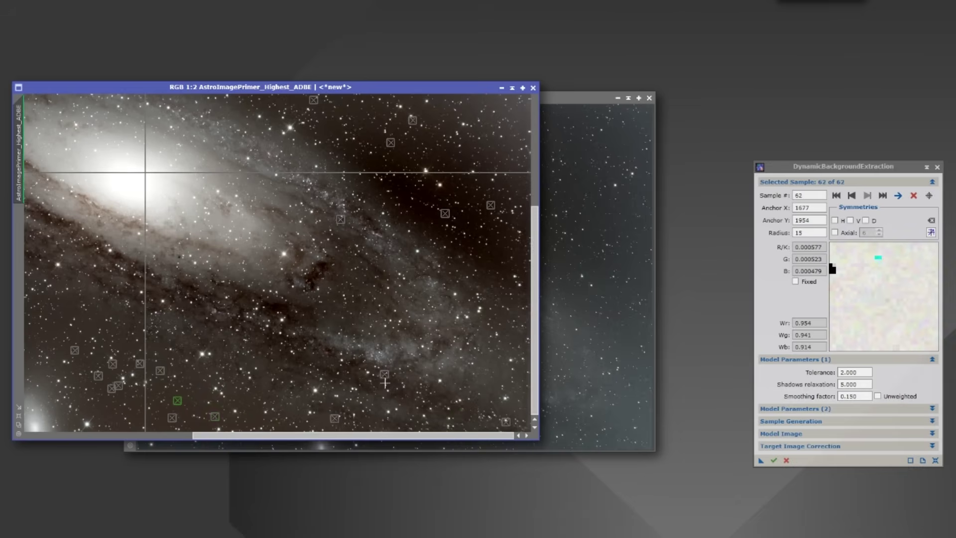
{"action": "left_click_drag", "start_coordinate": [386, 377], "coordinate": [497, 256]}
{"action": "left_click_drag", "start_coordinate": [506, 422], "coordinate": [200, 384]}
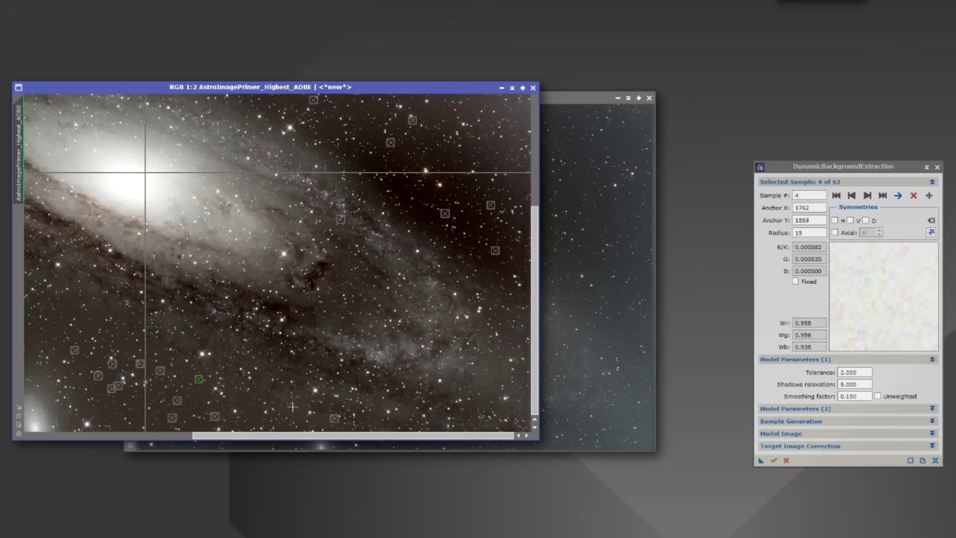
Move samples 45, 40, 42, 51, 49, 41 and 47 away from stars onto clean background.
{"action": "left_click_drag", "start_coordinate": [340, 436], "coordinate": [145, 437]}
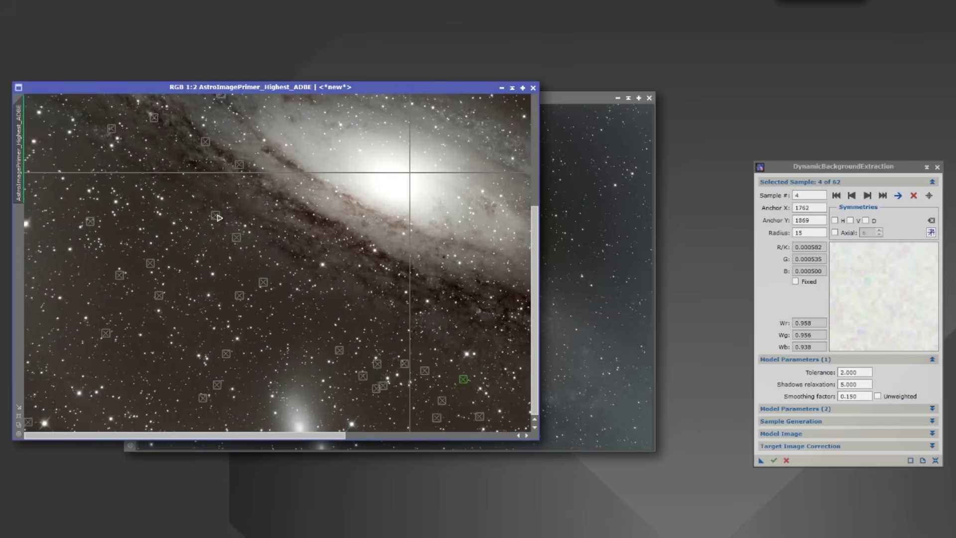
{"action": "left_click_drag", "start_coordinate": [218, 217], "coordinate": [68, 289]}
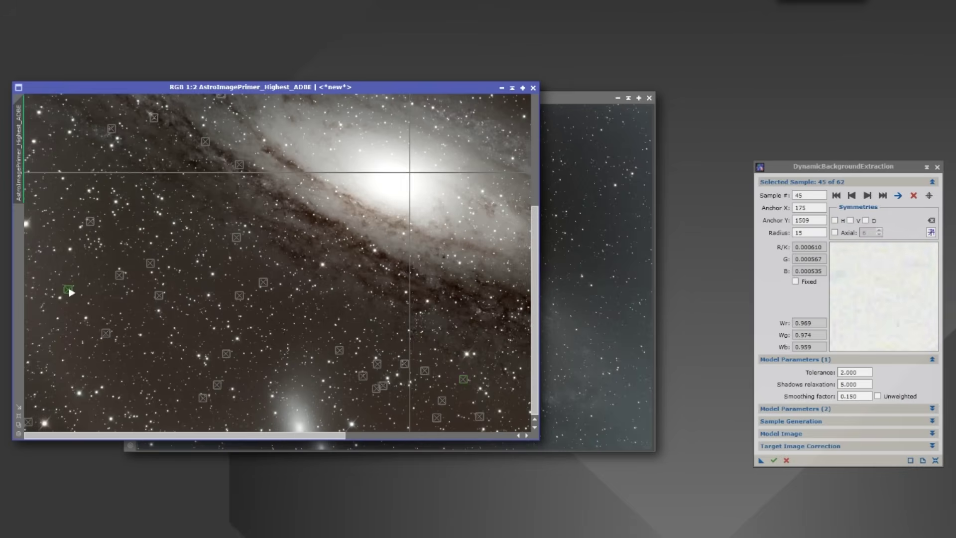
{"action": "left_click_drag", "start_coordinate": [236, 237], "coordinate": [56, 362]}
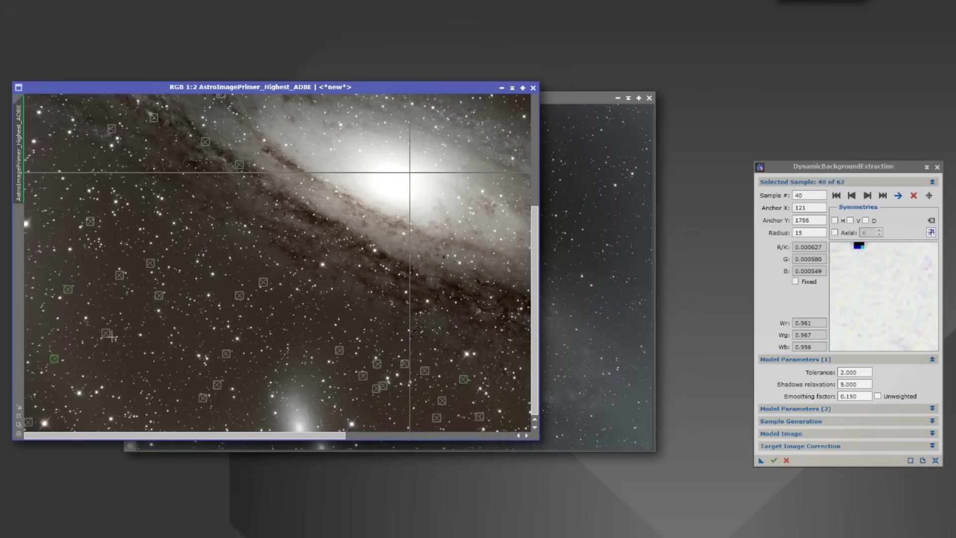
{"action": "left_click_drag", "start_coordinate": [107, 336], "coordinate": [111, 377]}
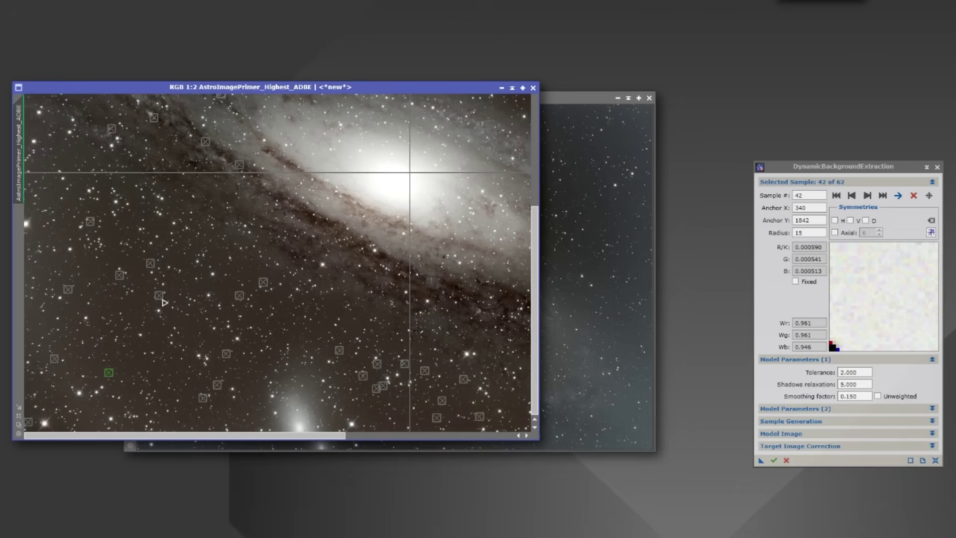
{"action": "left_click_drag", "start_coordinate": [162, 299], "coordinate": [138, 322]}
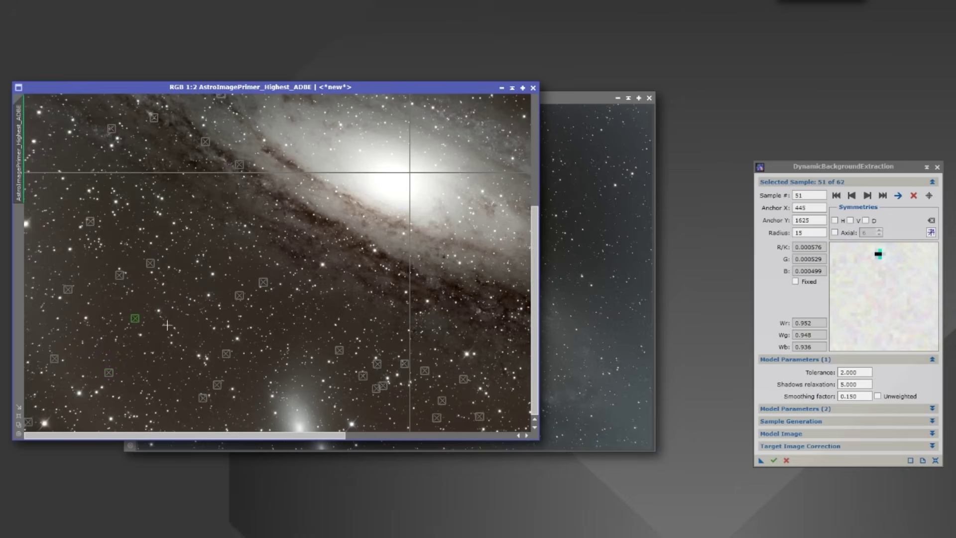
{"action": "left_click_drag", "start_coordinate": [220, 349], "coordinate": [150, 336]}
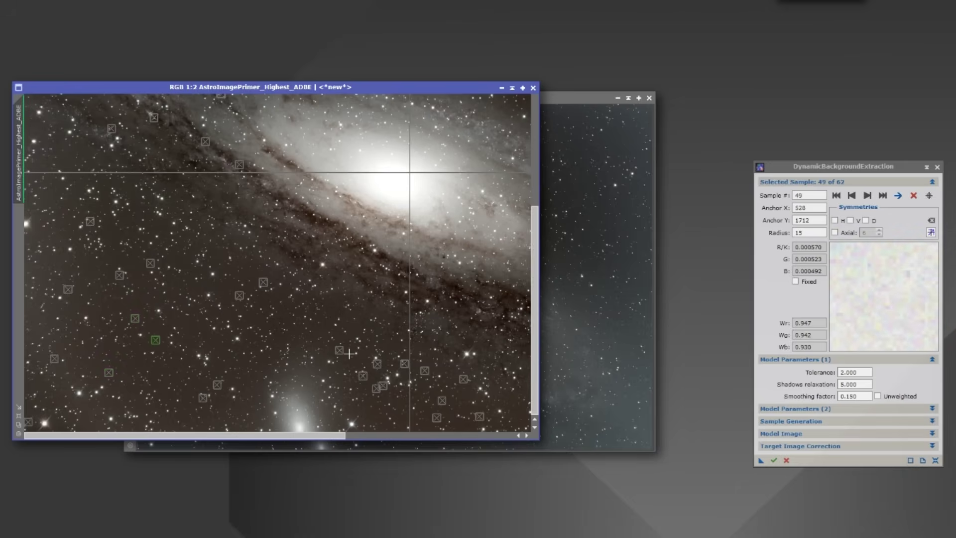
{"action": "left_click_drag", "start_coordinate": [340, 350], "coordinate": [326, 328]}
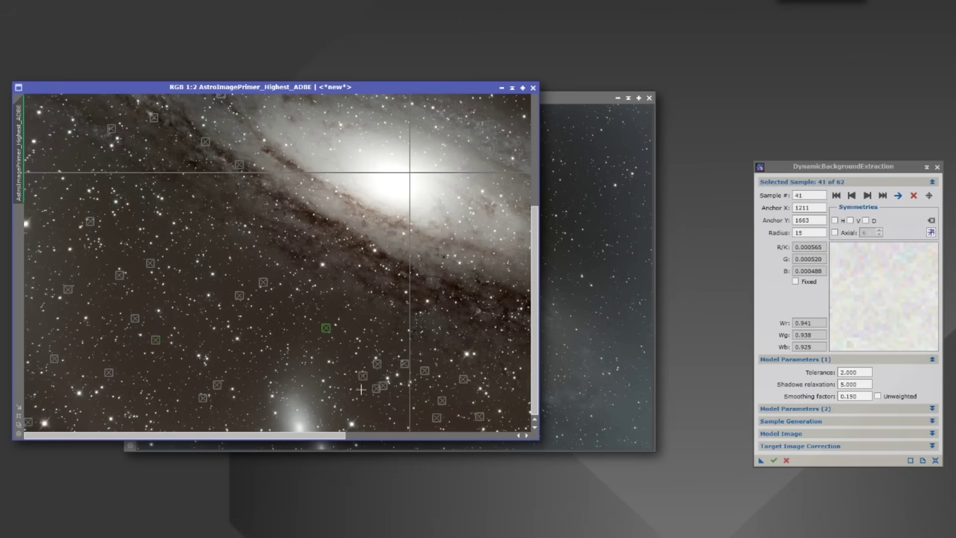
{"action": "left_click_drag", "start_coordinate": [364, 379], "coordinate": [356, 335]}
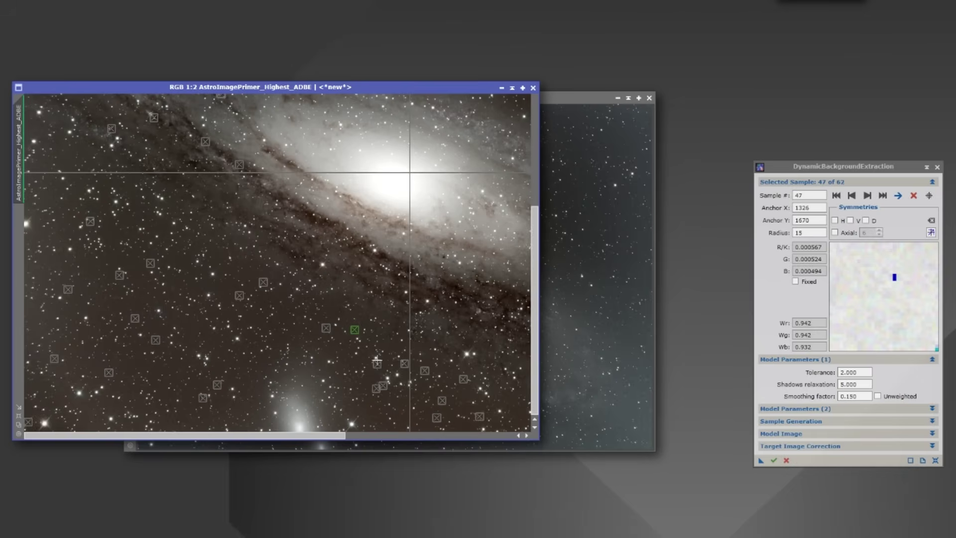
{"action": "left_click_drag", "start_coordinate": [535, 294], "coordinate": [541, 154]}
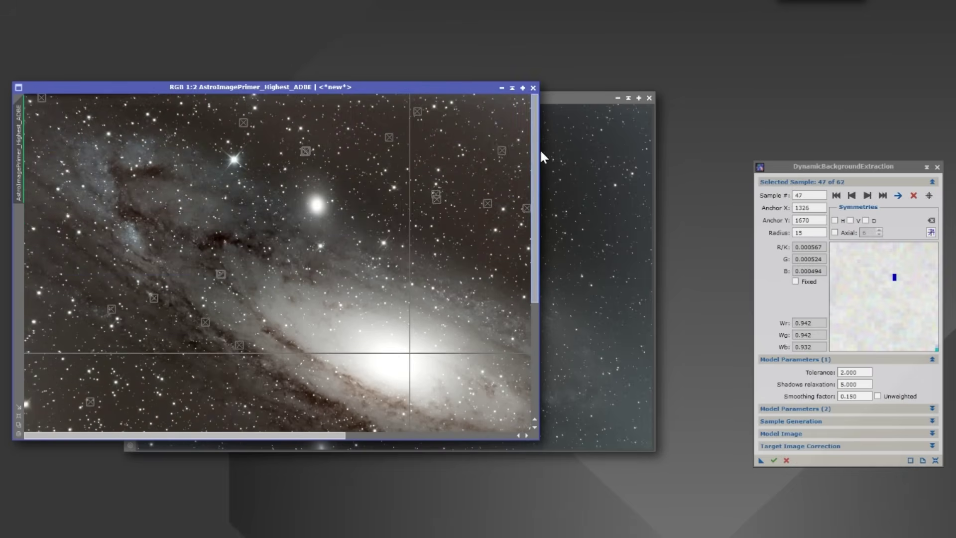
Check samples 22, 14 and 17, then move samples 24, 15, 9, 19 and 25 (to 56, 871) onto empty sky.
{"action": "left_click", "coordinate": [167, 108]}
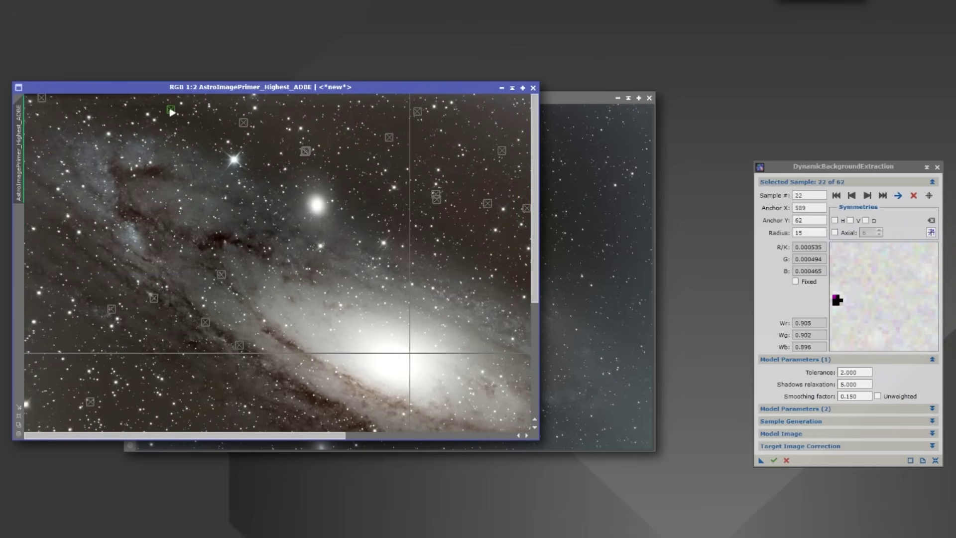
{"action": "left_click_drag", "start_coordinate": [222, 276], "coordinate": [48, 349]}
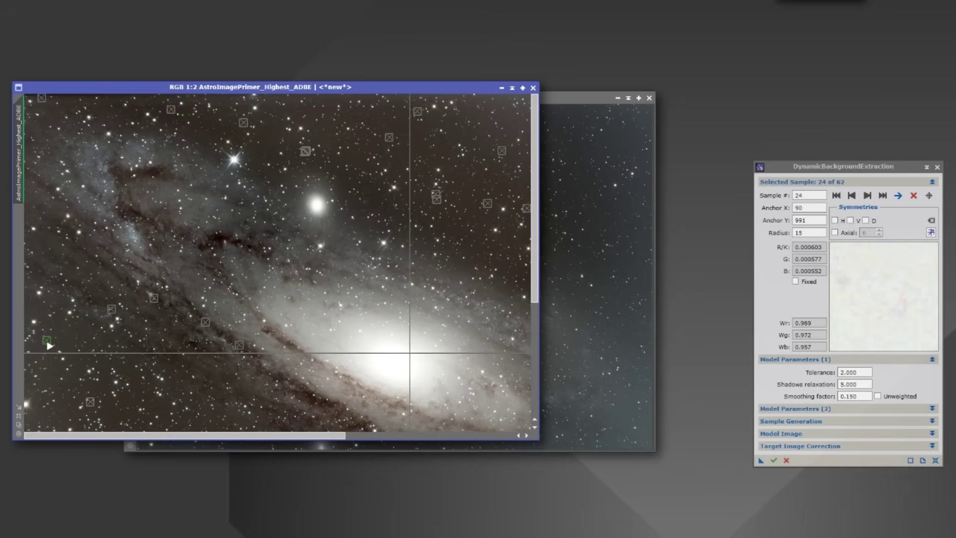
{"action": "left_click_drag", "start_coordinate": [201, 324], "coordinate": [346, 118]}
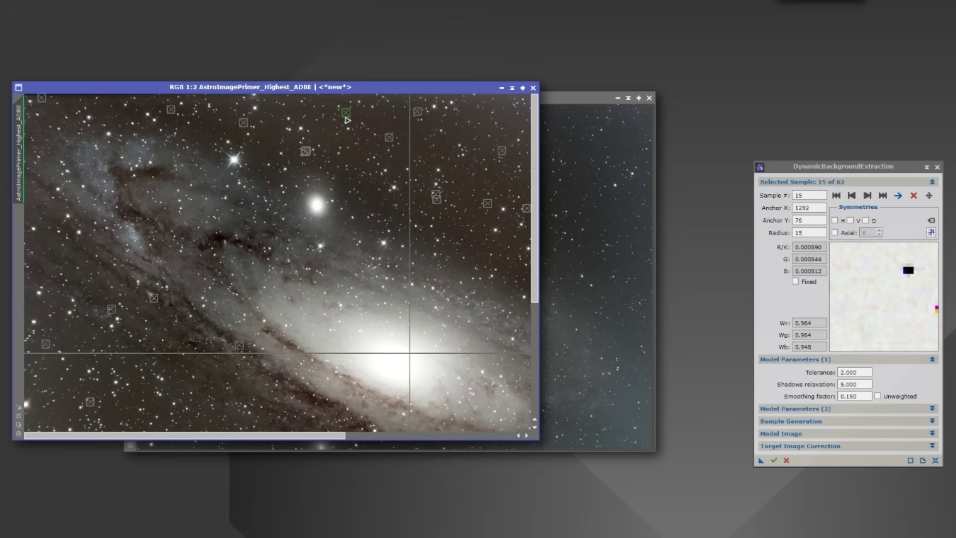
{"action": "left_click", "coordinate": [368, 184]}
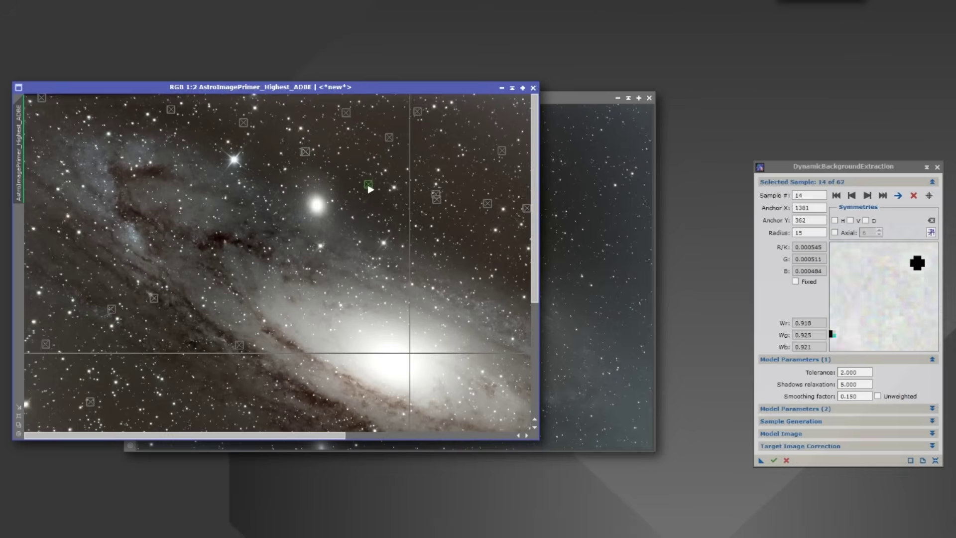
{"action": "left_click", "coordinate": [296, 113]}
{"action": "left_click_drag", "start_coordinate": [243, 122], "coordinate": [270, 141]}
{"action": "left_click_drag", "start_coordinate": [157, 297], "coordinate": [77, 341]}
{"action": "left_click_drag", "start_coordinate": [115, 313], "coordinate": [43, 315]}
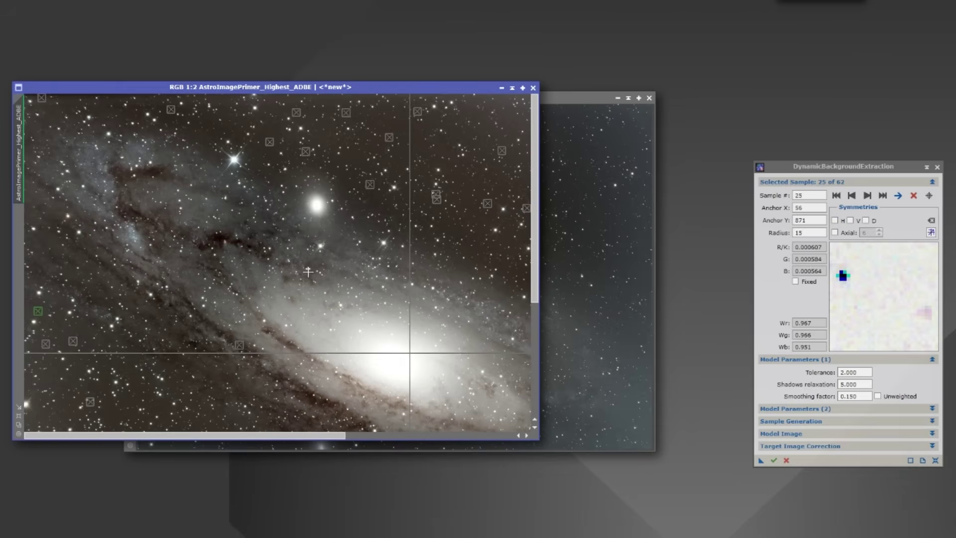
Move sample 57 to 2647, 91 and save the refined DBE as the Process10 icon.
{"action": "scroll", "coordinate": [411, 285], "scroll_direction": "down", "scroll_amount": 2}
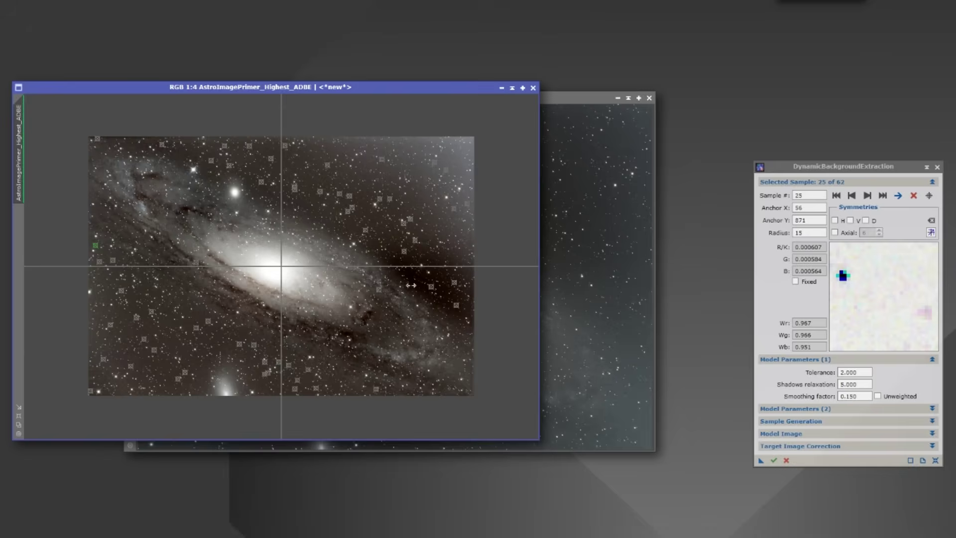
{"action": "scroll", "coordinate": [411, 285], "scroll_direction": "up", "scroll_amount": 1}
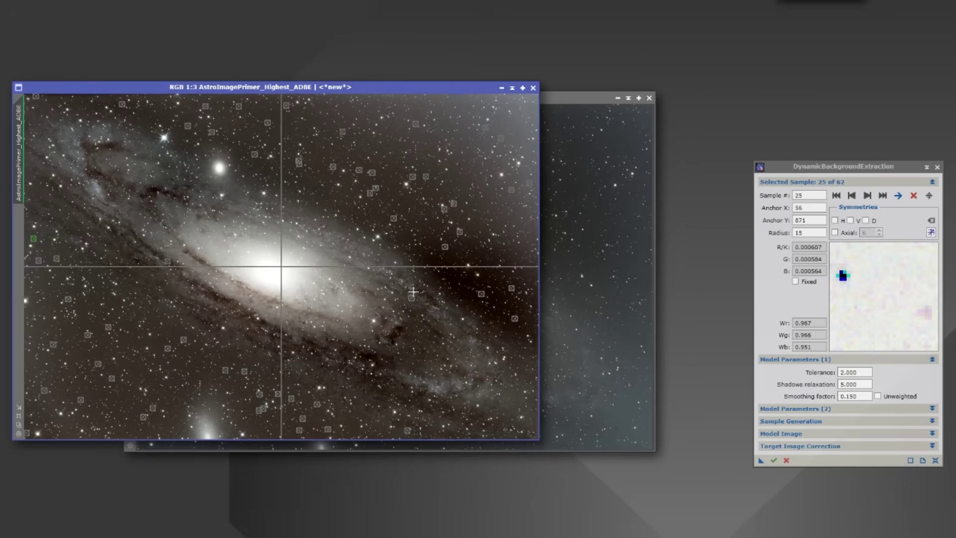
{"action": "left_click_drag", "start_coordinate": [414, 302], "coordinate": [466, 113]}
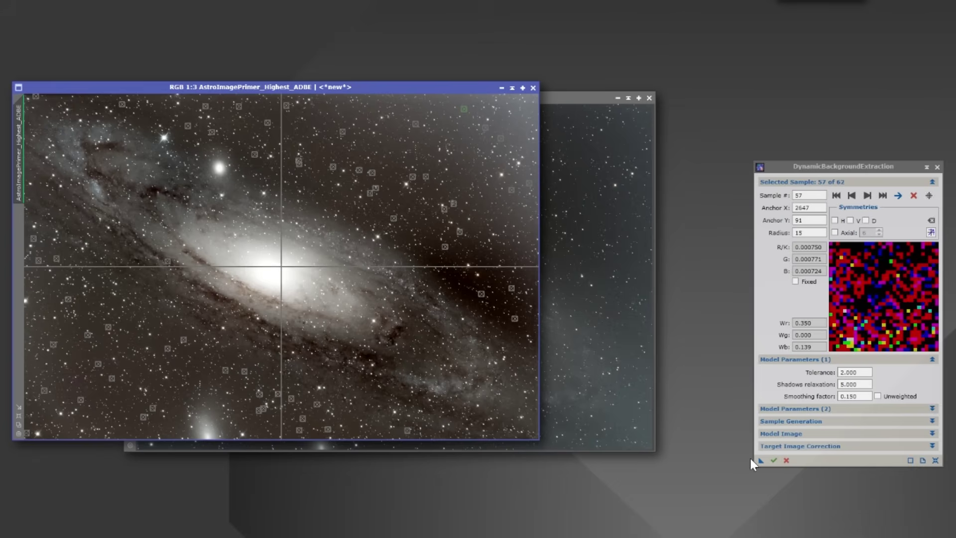
{"action": "left_click_drag", "start_coordinate": [760, 461], "coordinate": [727, 497]}
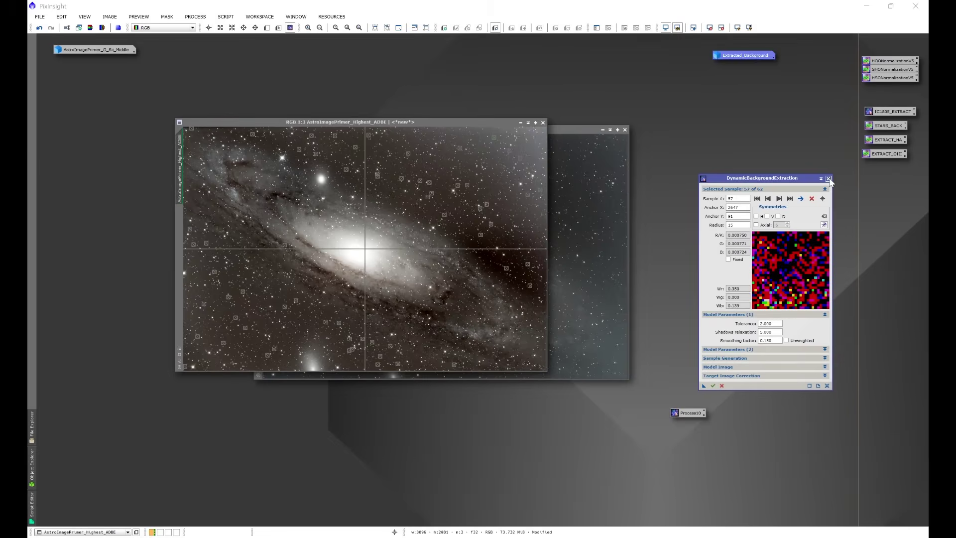
Close DBE and iconize the ADBE image beside Extracted_Background.
{"action": "left_click", "coordinate": [829, 179]}
{"action": "left_click", "coordinate": [502, 292]}
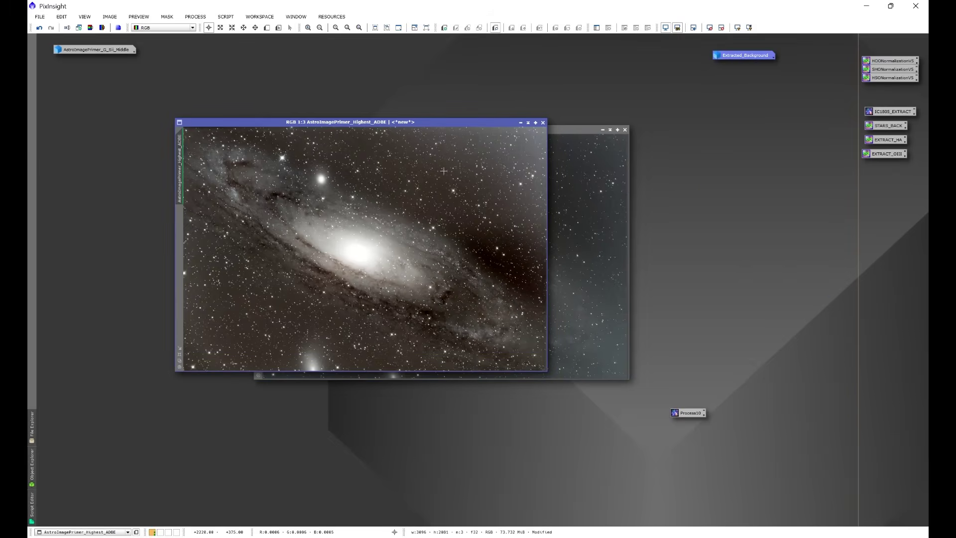
{"action": "left_click", "coordinate": [521, 123]}
{"action": "left_click_drag", "start_coordinate": [411, 251], "coordinate": [654, 57]}
{"action": "left_click_drag", "start_coordinate": [502, 129], "coordinate": [594, 127]}
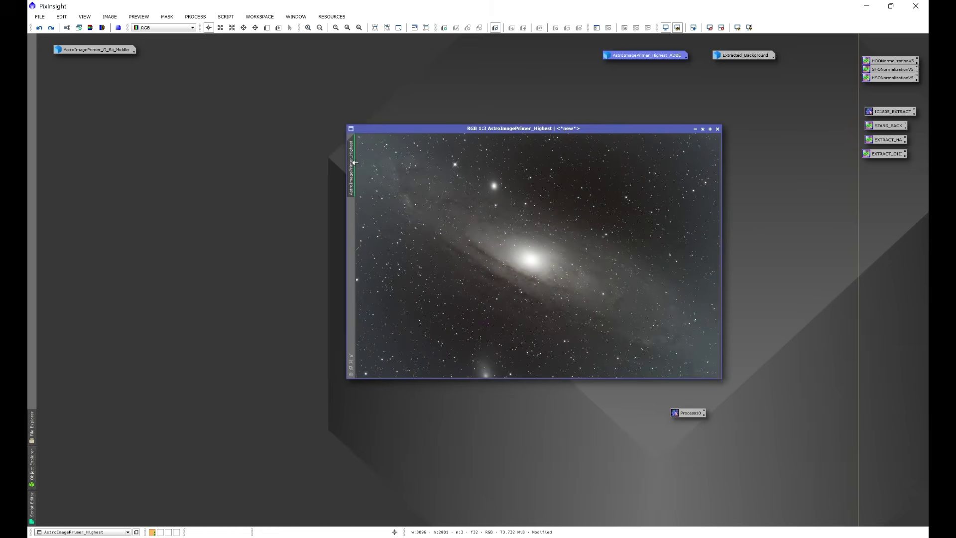
Clone AstroImagePrimer_Highest, iconize the clone at the upper left, and shift the original window left.
{"action": "left_click_drag", "start_coordinate": [352, 164], "coordinate": [122, 166]}
{"action": "mouse_move", "coordinate": [293, 149]}
{"action": "left_mouse_down"}
{"action": "mouse_move", "coordinate": [185, 152]}
{"action": "mouse_move", "coordinate": [194, 154]}
{"action": "left_mouse_up"}
{"action": "left_click", "coordinate": [369, 156]}
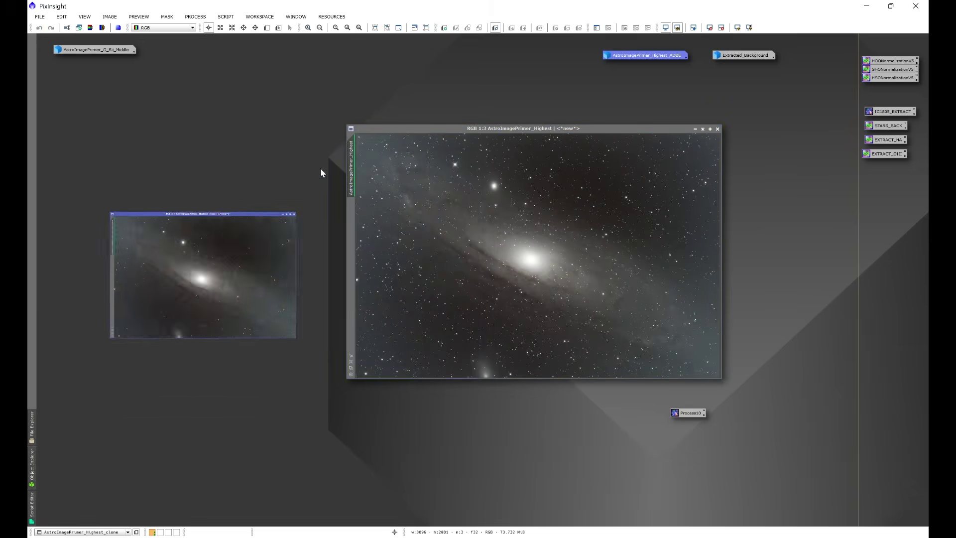
{"action": "mouse_move", "coordinate": [245, 279]}
{"action": "left_mouse_down"}
{"action": "mouse_move", "coordinate": [122, 176]}
{"action": "mouse_move", "coordinate": [99, 146]}
{"action": "left_mouse_up"}
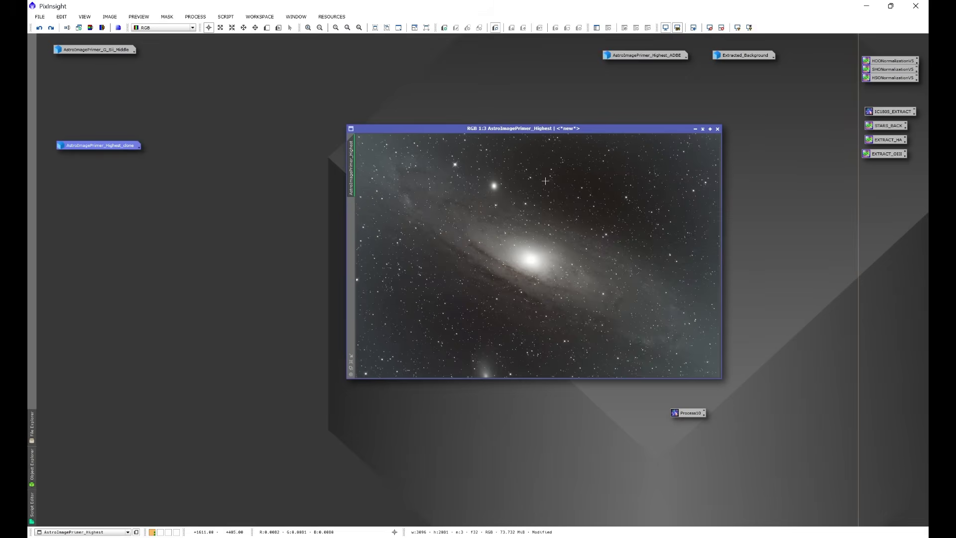
{"action": "left_click_drag", "start_coordinate": [542, 131], "coordinate": [462, 135]}
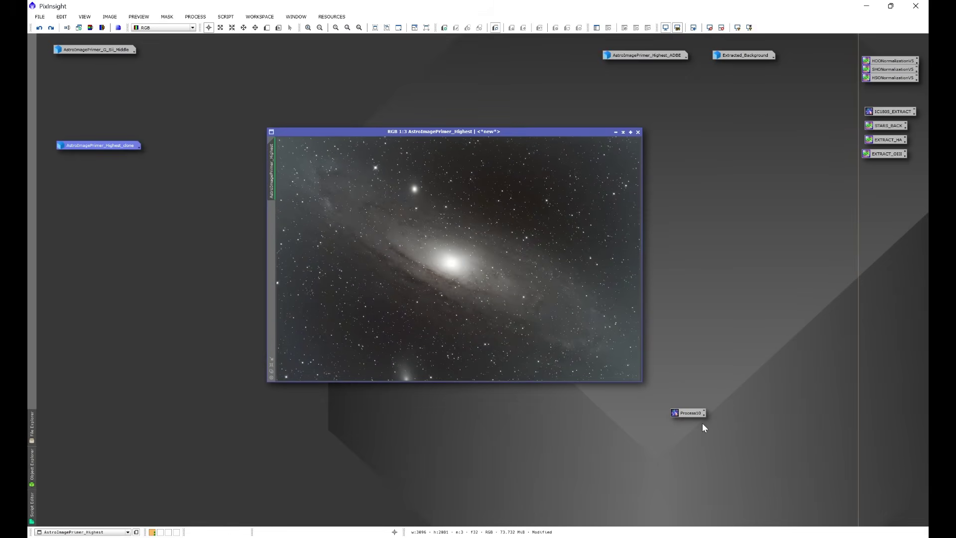
Apply the saved Process10 DBE to the original Highest image and auto-stretch the background model.
{"action": "double_click", "coordinate": [692, 414]}
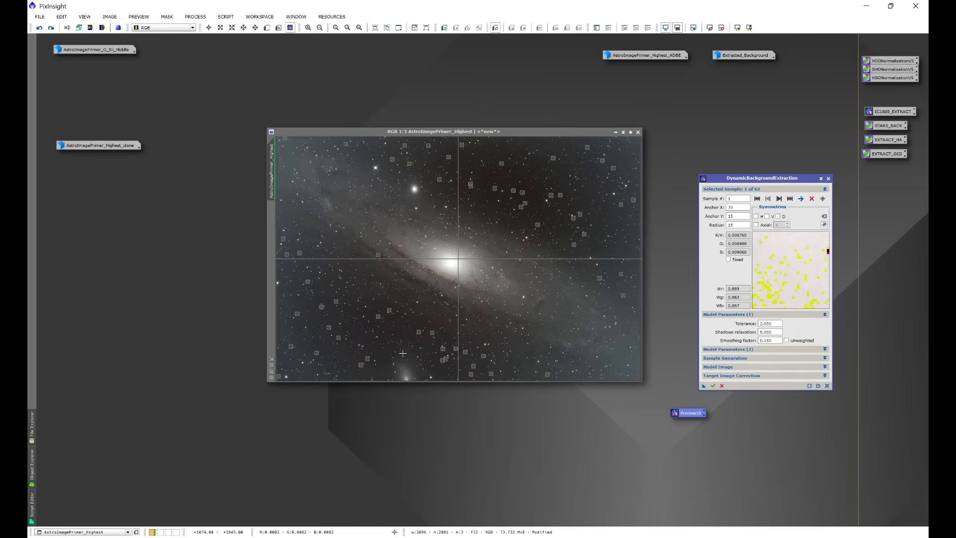
{"action": "left_click", "coordinate": [713, 386]}
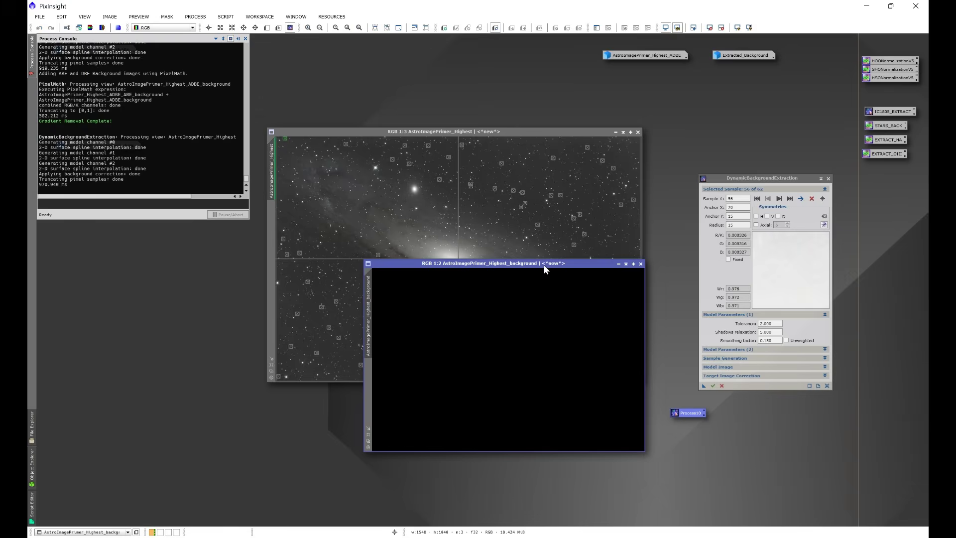
{"action": "left_click_drag", "start_coordinate": [544, 264], "coordinate": [497, 210]}
{"action": "key", "text": "ctrl+a"}
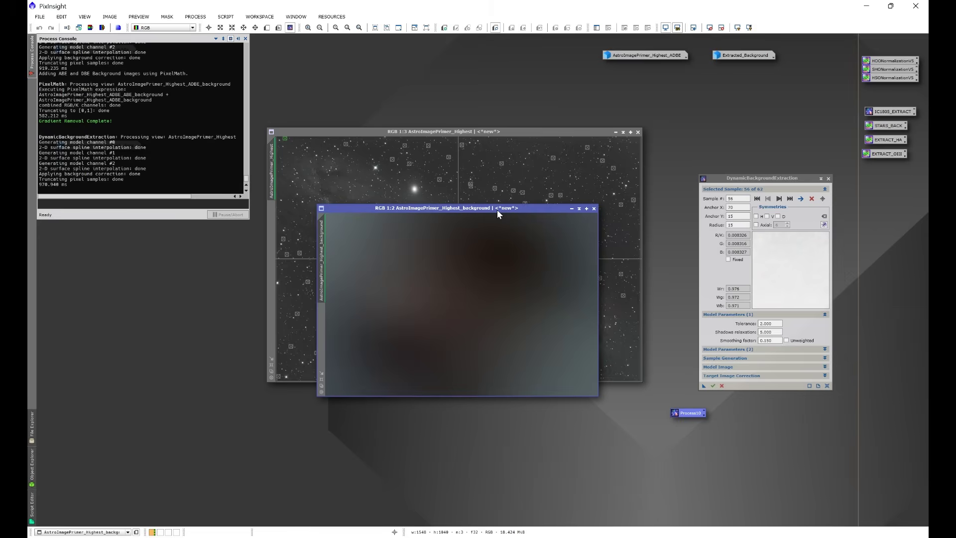
Iconize the background model at the workspace top, close DBE confirming Yes, and nudge the image window.
{"action": "left_click", "coordinate": [572, 208]}
{"action": "left_click_drag", "start_coordinate": [489, 307], "coordinate": [437, 80]}
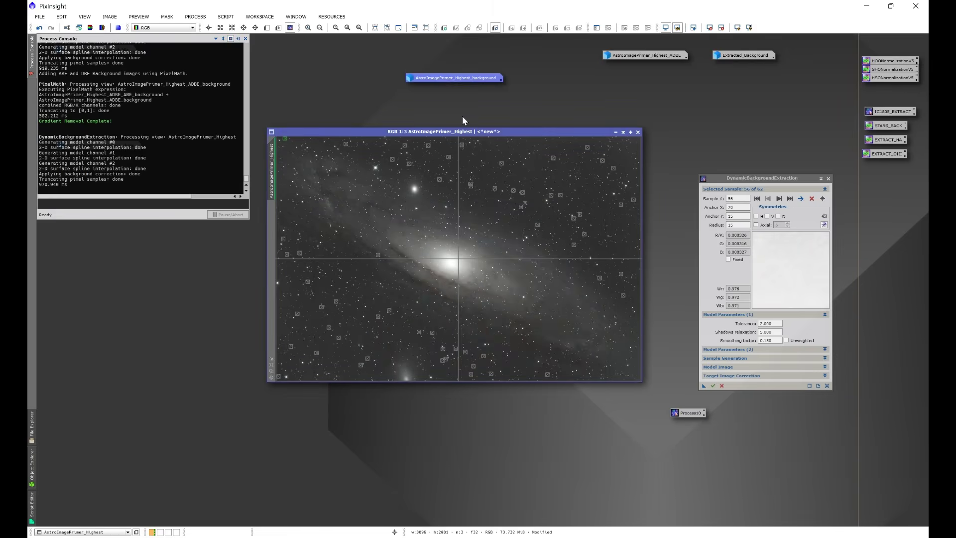
{"action": "left_click", "coordinate": [820, 179]}
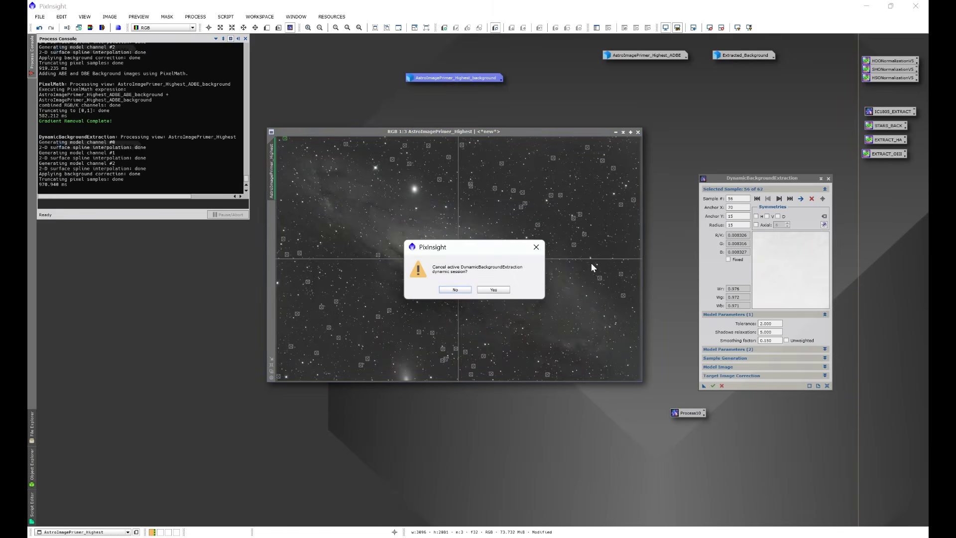
{"action": "left_click", "coordinate": [493, 293]}
{"action": "left_click_drag", "start_coordinate": [542, 132], "coordinate": [557, 130]}
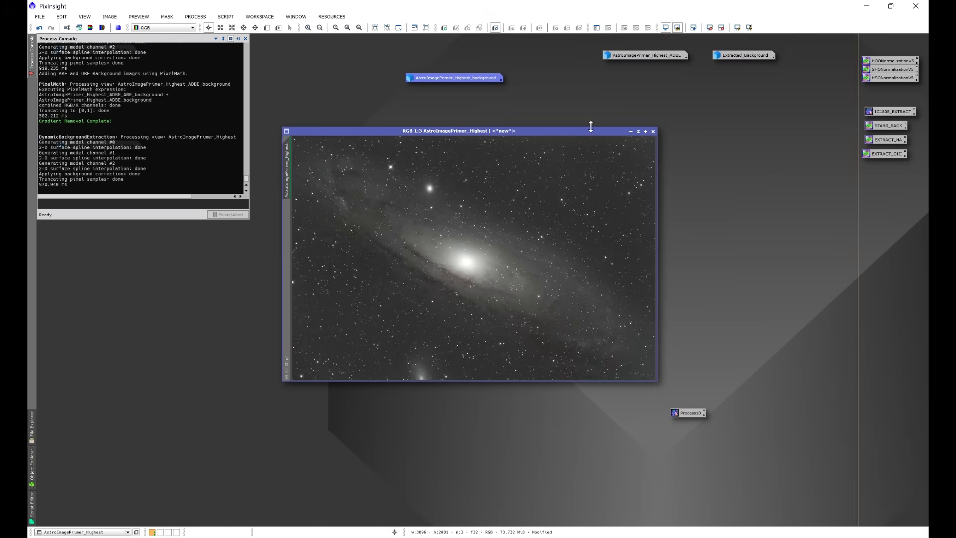
Auto-stretch AstroImagePrimer_Highest, close the Process Console, and reopen the Process10 DBE with its 62 samples.
{"action": "key", "text": "ctrl+a"}
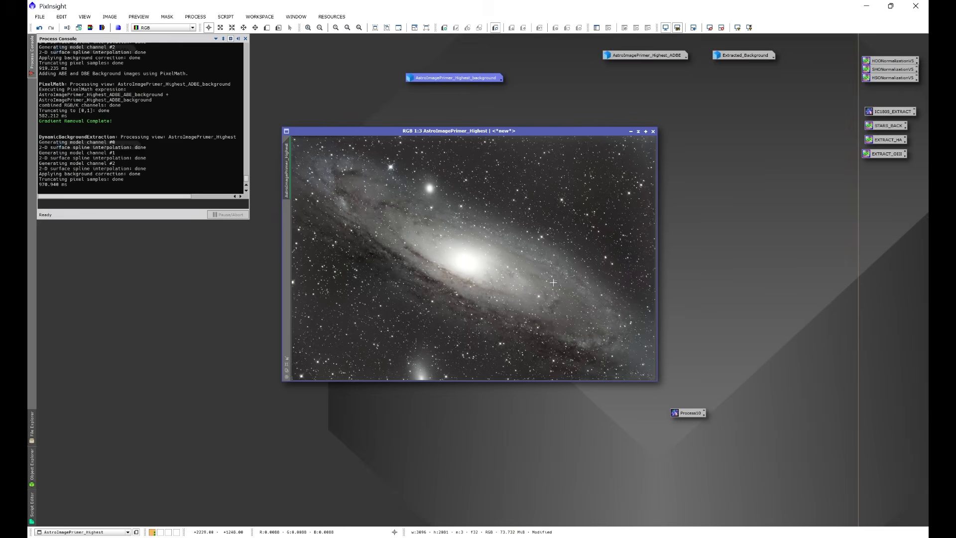
{"action": "left_click", "coordinate": [246, 39]}
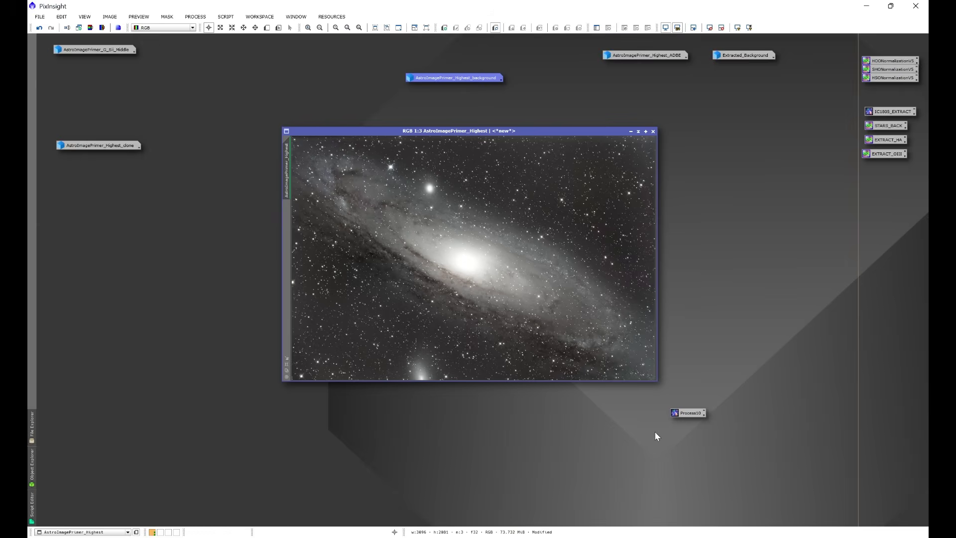
{"action": "double_click", "coordinate": [685, 414]}
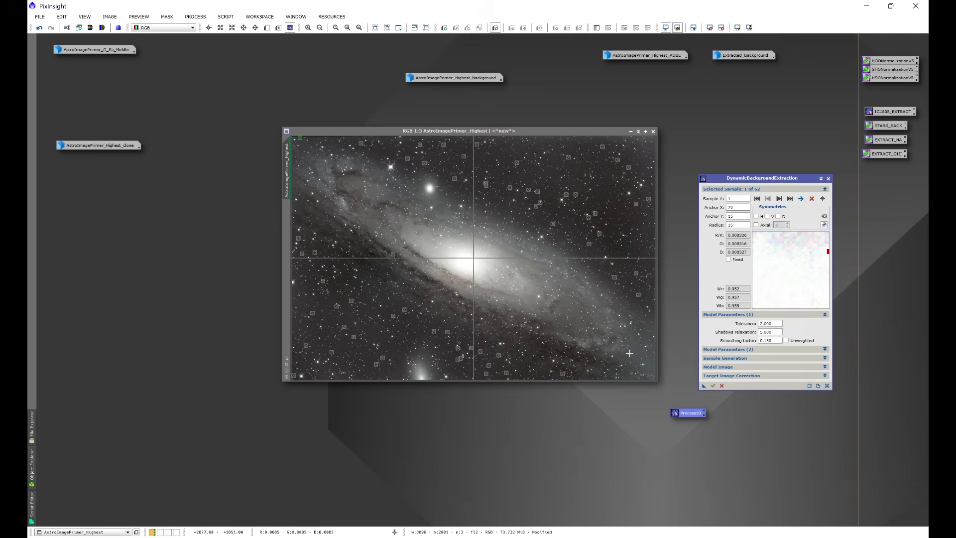
At 1:1 zoom, move DBE sample 38 further down into clean background sky.
{"action": "scroll", "coordinate": [628, 366], "scroll_direction": "up", "scroll_amount": 2}
{"action": "left_click_drag", "start_coordinate": [615, 377], "coordinate": [635, 379]}
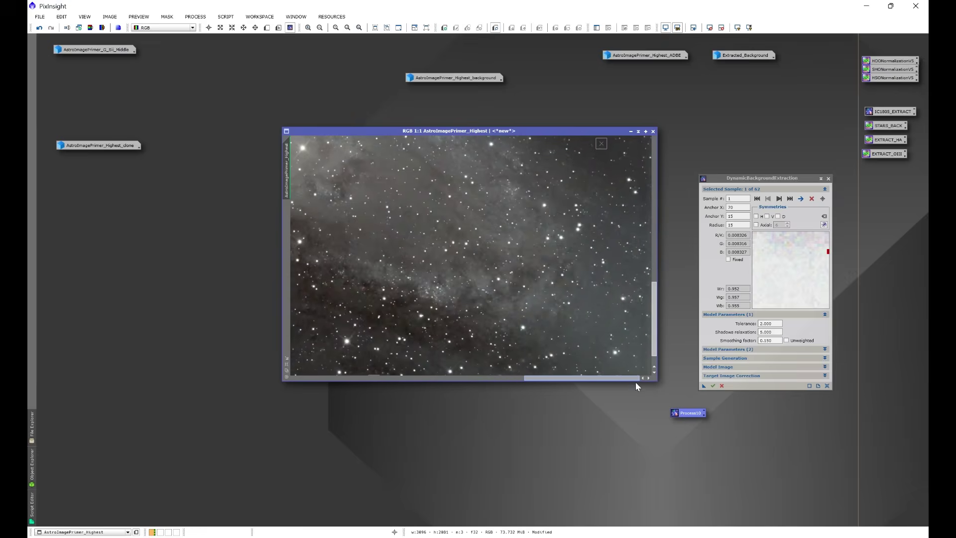
{"action": "left_click_drag", "start_coordinate": [655, 310], "coordinate": [660, 217]}
{"action": "left_click_drag", "start_coordinate": [452, 212], "coordinate": [607, 348]}
{"action": "left_click_drag", "start_coordinate": [654, 242], "coordinate": [656, 307]}
{"action": "left_click_drag", "start_coordinate": [608, 150], "coordinate": [637, 333]}
{"action": "left_click_drag", "start_coordinate": [652, 262], "coordinate": [658, 304]}
{"action": "left_click_drag", "start_coordinate": [634, 213], "coordinate": [640, 356]}
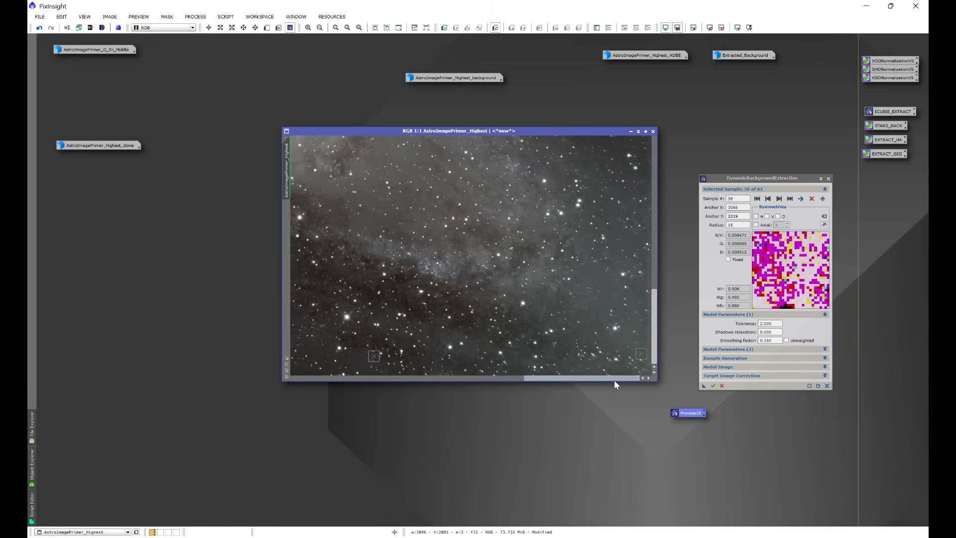
{"action": "mouse_move", "coordinate": [654, 318]}
{"action": "left_mouse_down"}
{"action": "mouse_move", "coordinate": [659, 240]}
{"action": "mouse_move", "coordinate": [659, 337]}
{"action": "left_mouse_up"}
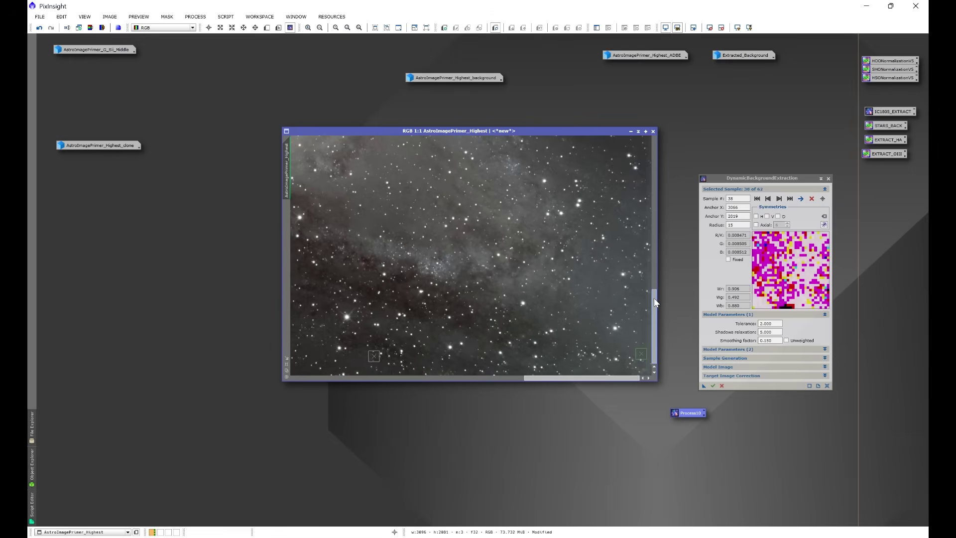
{"action": "left_click_drag", "start_coordinate": [654, 302], "coordinate": [655, 149]}
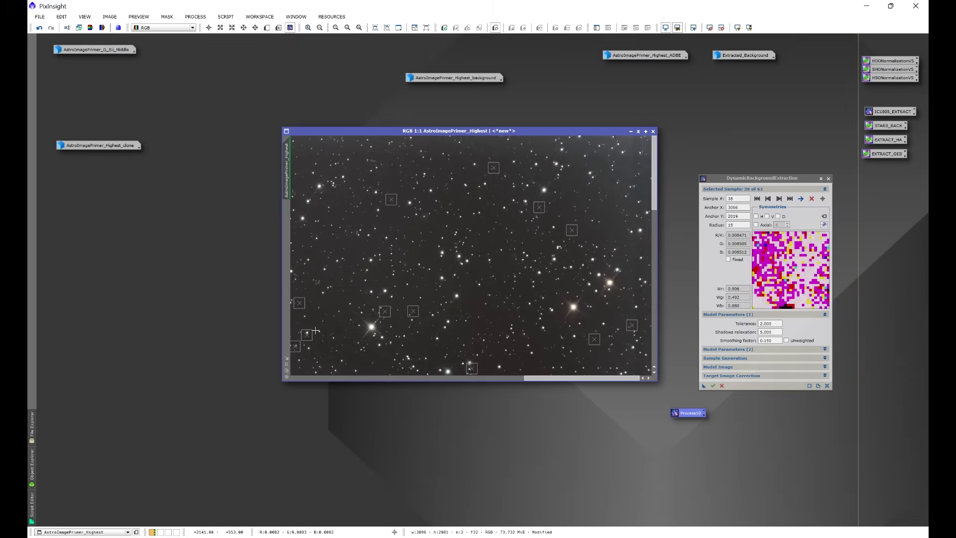
Check sample 29 near the top-right, then save the refined samples as the Process11 icon.
{"action": "left_click", "coordinate": [628, 162]}
{"action": "left_click_drag", "start_coordinate": [533, 377], "coordinate": [296, 378]}
{"action": "scroll", "coordinate": [495, 278], "scroll_direction": "down", "scroll_amount": 3}
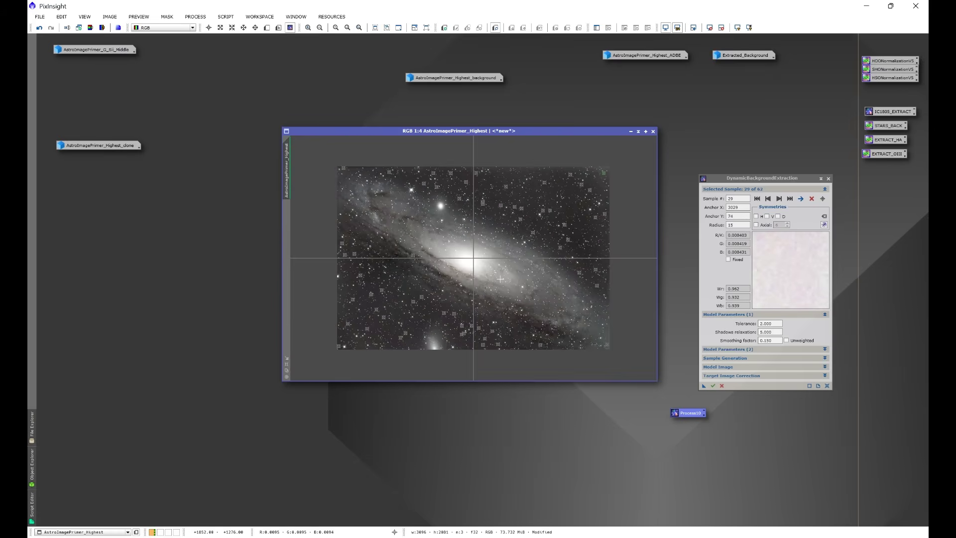
{"action": "scroll", "coordinate": [496, 279], "scroll_direction": "up", "scroll_amount": 1}
{"action": "left_click_drag", "start_coordinate": [703, 385], "coordinate": [597, 429]}
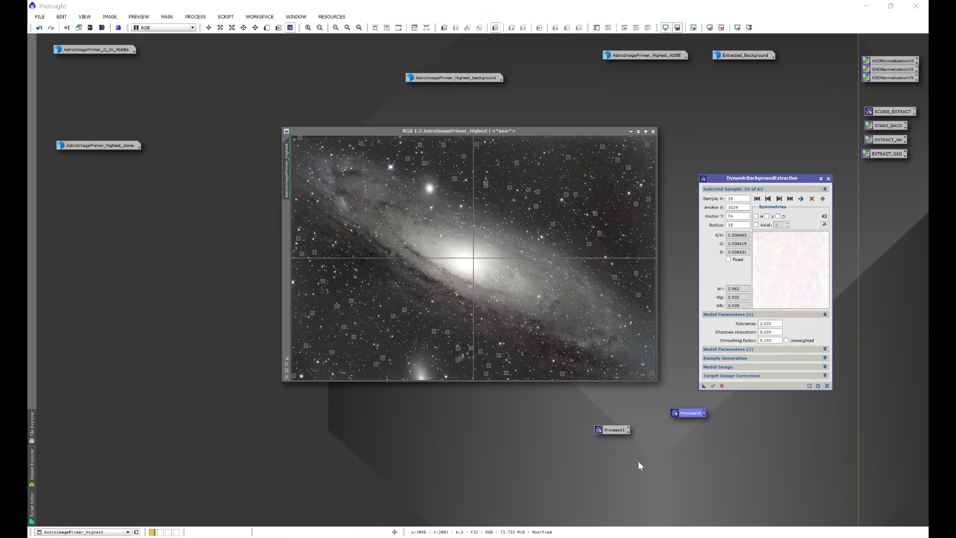
Close the DBE session, iconify AstroImagePrimer_Highest, and restore the clone to the workspace centre.
{"action": "left_click", "coordinate": [828, 179]}
{"action": "left_click", "coordinate": [495, 294]}
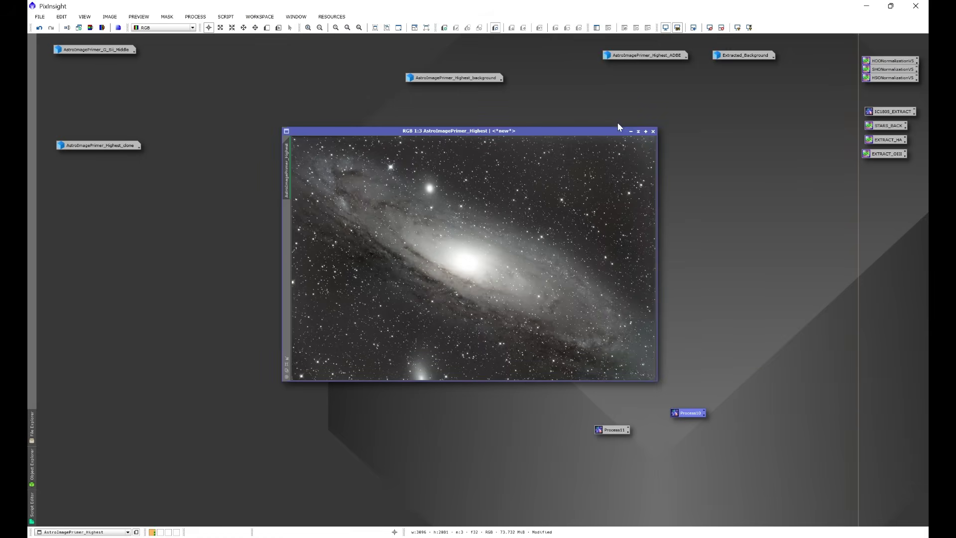
{"action": "left_click", "coordinate": [630, 131]}
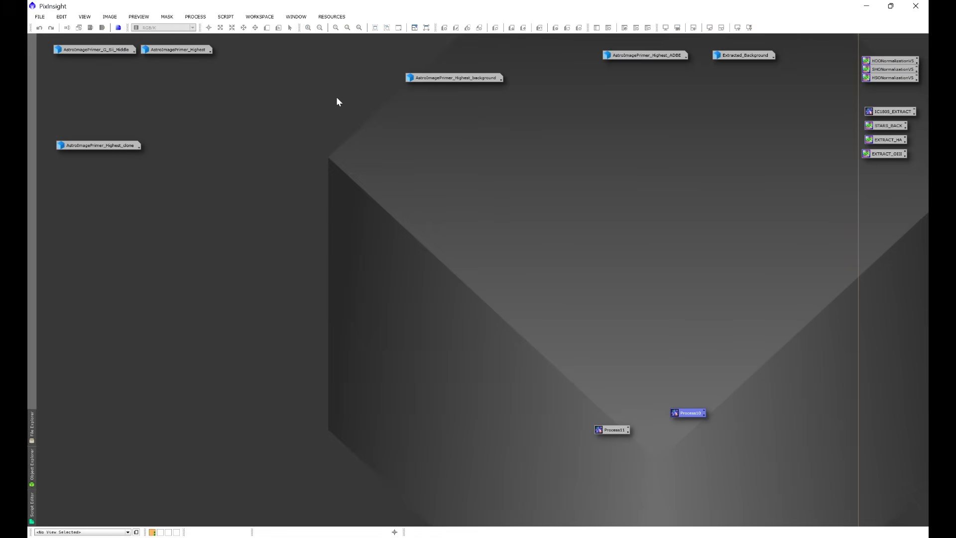
{"action": "double_click", "coordinate": [91, 149]}
{"action": "mouse_move", "coordinate": [162, 154]}
{"action": "left_mouse_down"}
{"action": "mouse_move", "coordinate": [506, 141]}
{"action": "mouse_move", "coordinate": [432, 128]}
{"action": "left_mouse_up"}
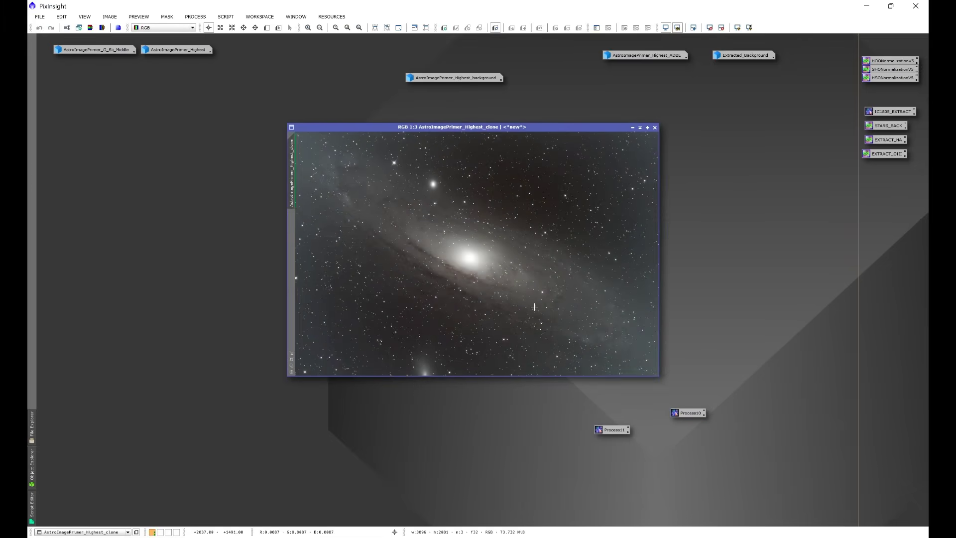
Duplicate the clone as clone_clone, iconify it at left, and apply Process11's samples to the clone.
{"action": "left_click_drag", "start_coordinate": [293, 175], "coordinate": [189, 232]}
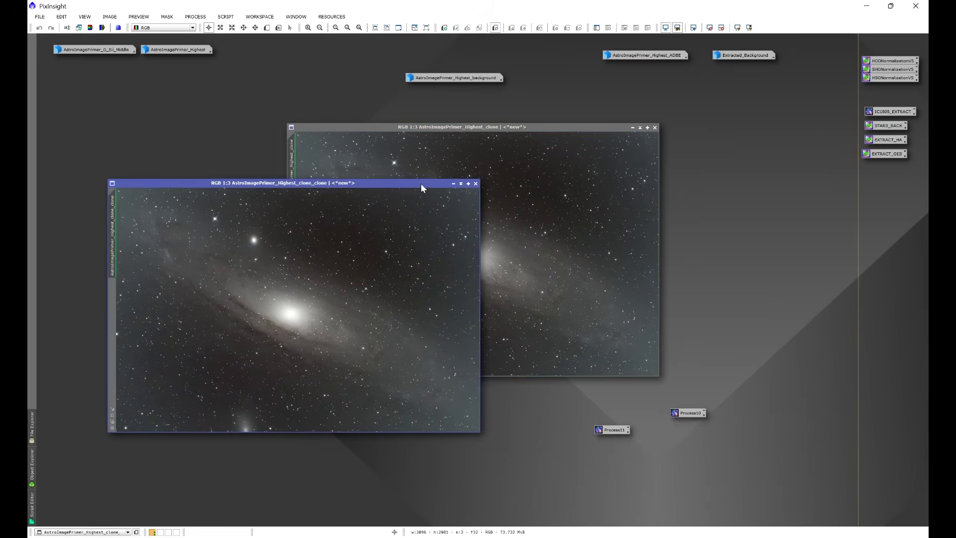
{"action": "left_click", "coordinate": [453, 183]}
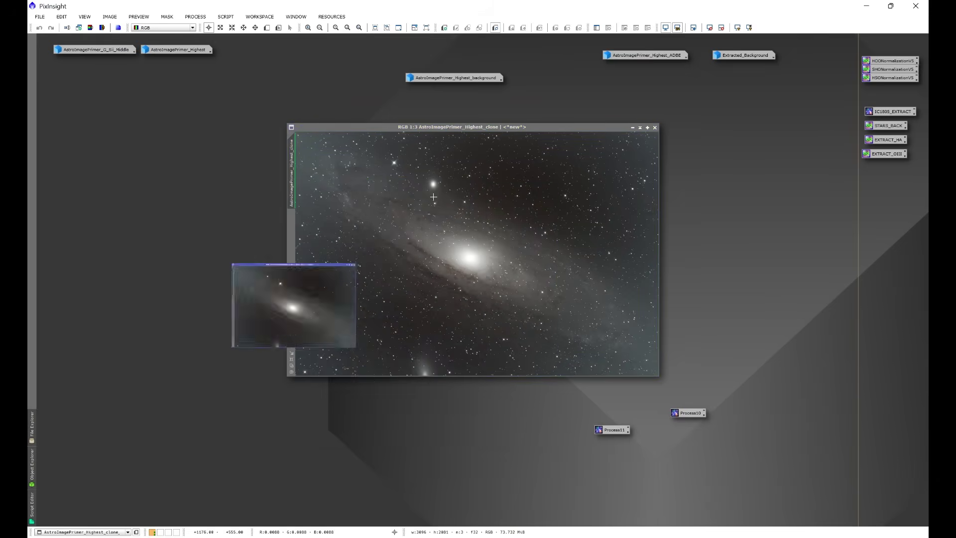
{"action": "left_click_drag", "start_coordinate": [346, 311], "coordinate": [119, 188]}
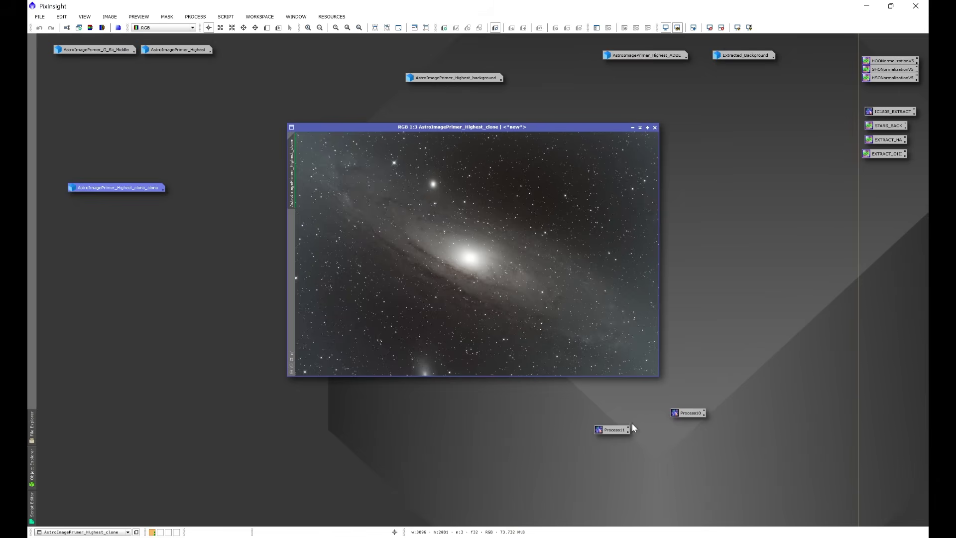
{"action": "double_click", "coordinate": [609, 430]}
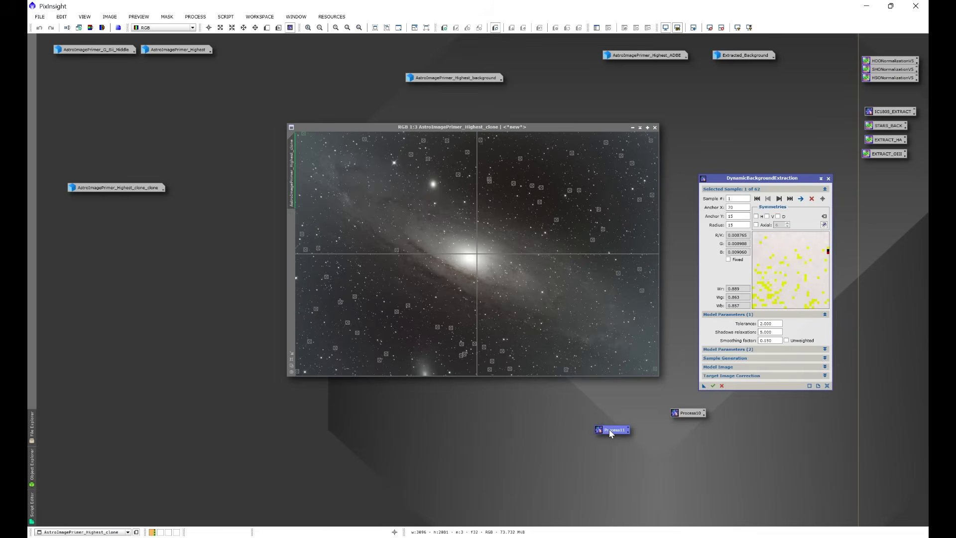
Run DBE on AstroImagePrimer_Highest_clone, iconify its background model, close DBE, and auto-stretch the result.
{"action": "left_click", "coordinate": [713, 386]}
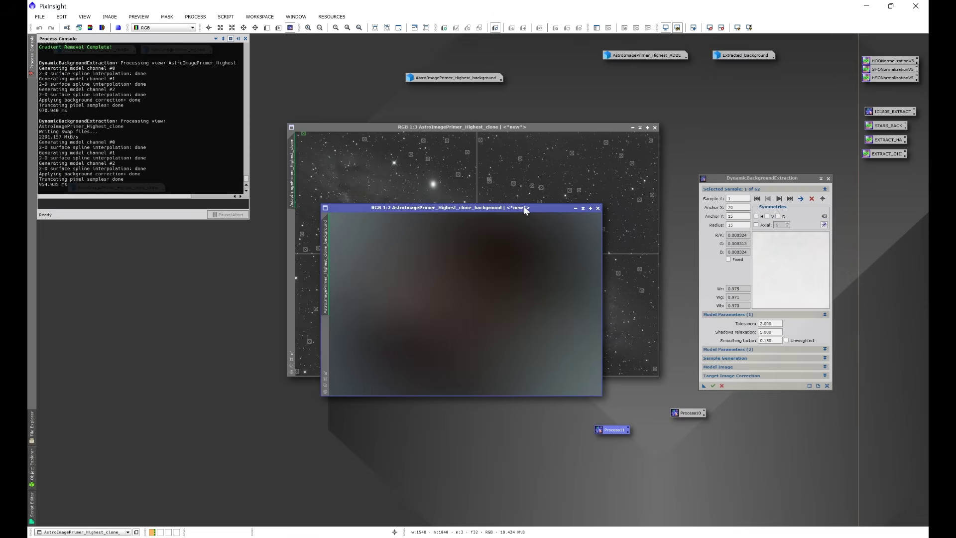
{"action": "left_click", "coordinate": [576, 211]}
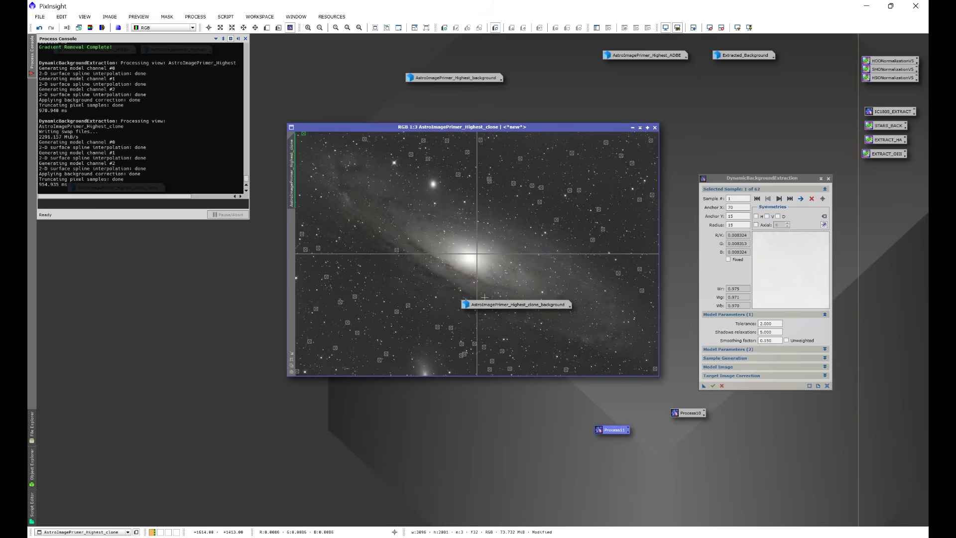
{"action": "left_click", "coordinate": [826, 181]}
{"action": "left_click", "coordinate": [496, 293]}
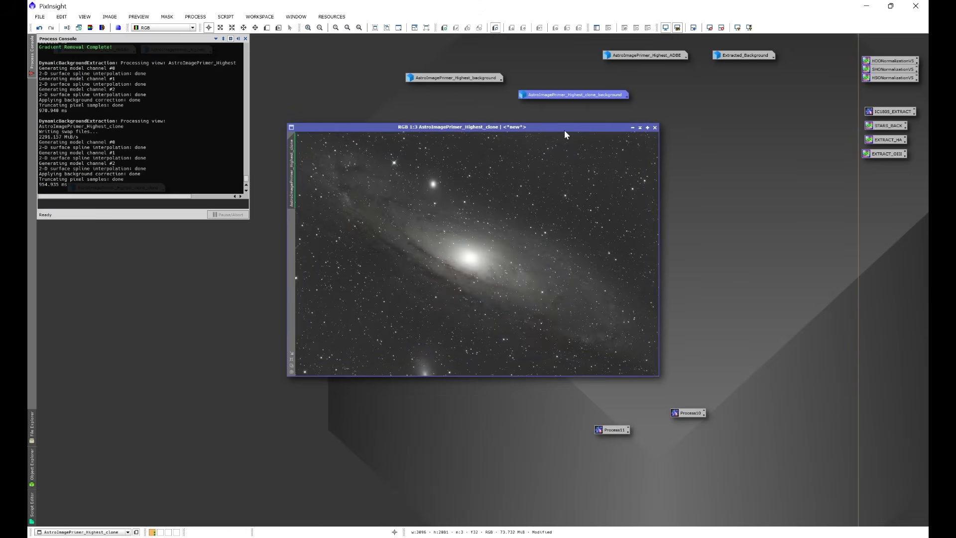
{"action": "key", "text": "ctrl+a"}
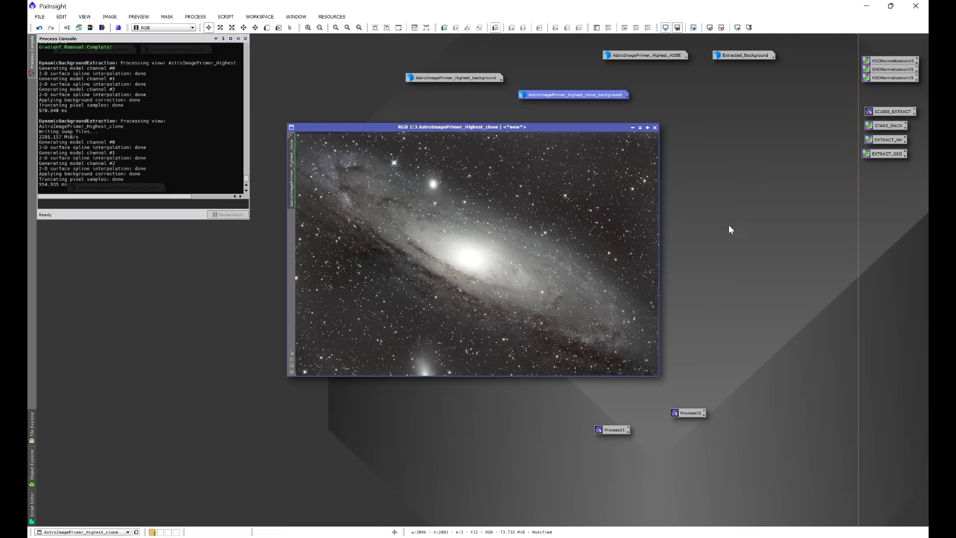
Reopen AstroImagePrimer_Highest_ADBE, close the Process Console, and place it beside the corrected clone.
{"action": "double_click", "coordinate": [654, 53]}
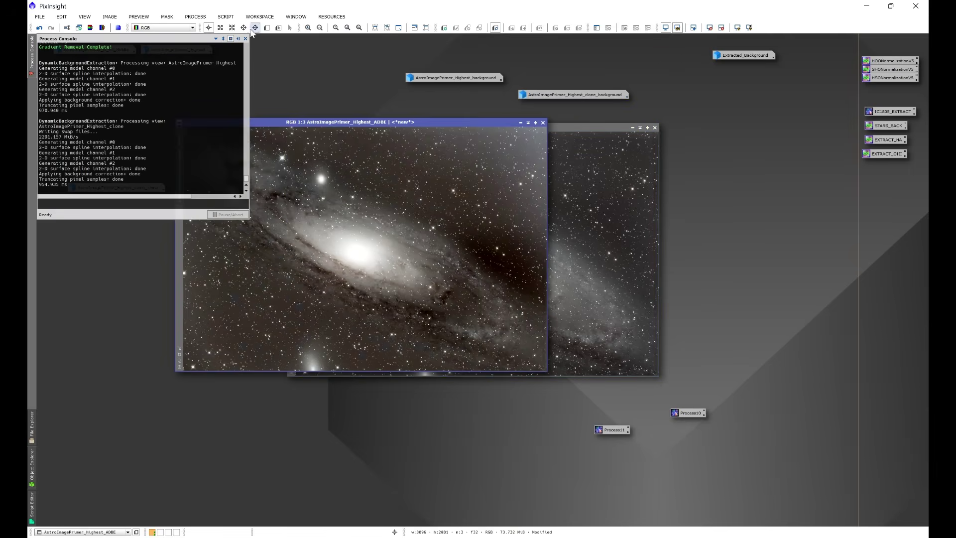
{"action": "left_click", "coordinate": [246, 39]}
{"action": "left_click_drag", "start_coordinate": [329, 122], "coordinate": [592, 163]}
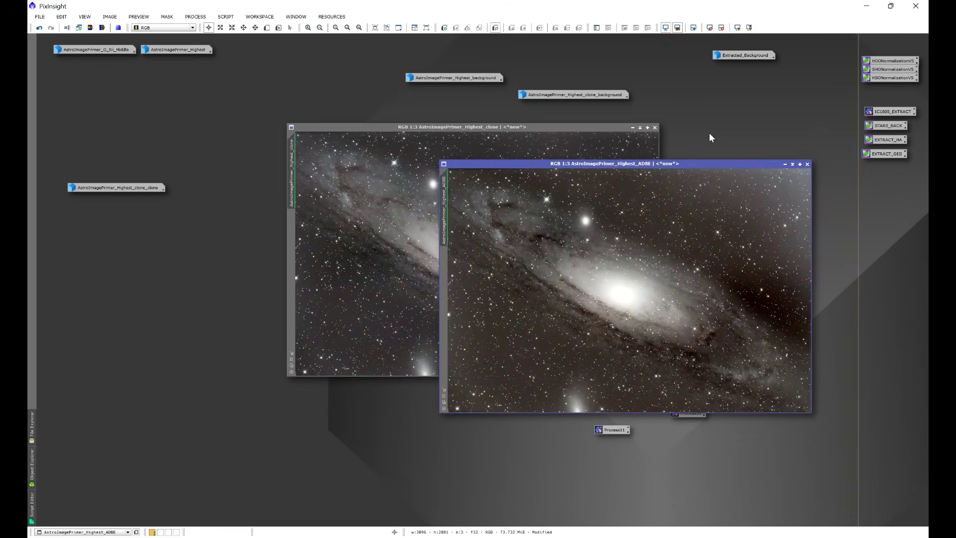